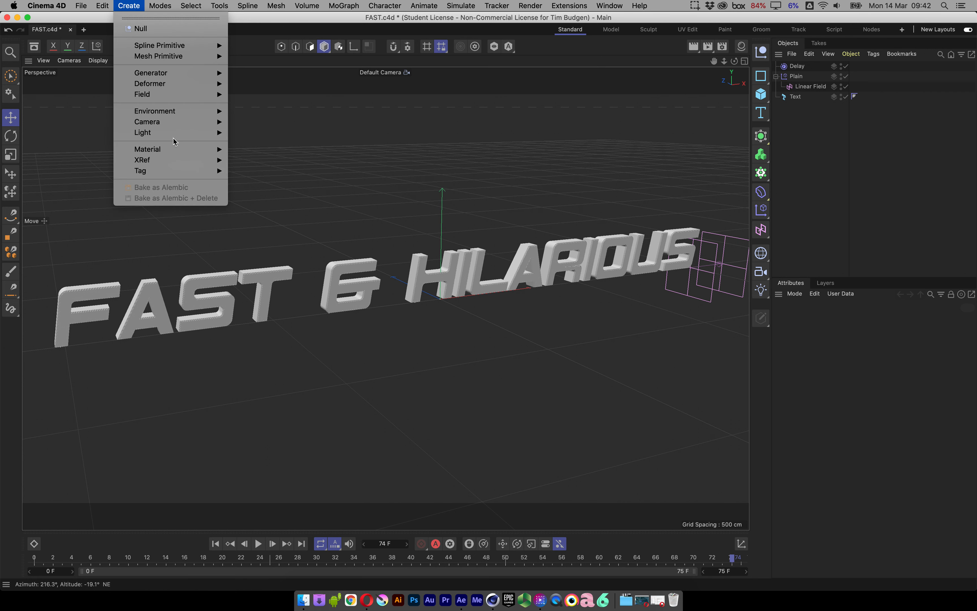
Add a Physical Sky object to the scene to light the FAST & HILARIOUS text.
mouse_move(202, 134)
left_click(267, 247)
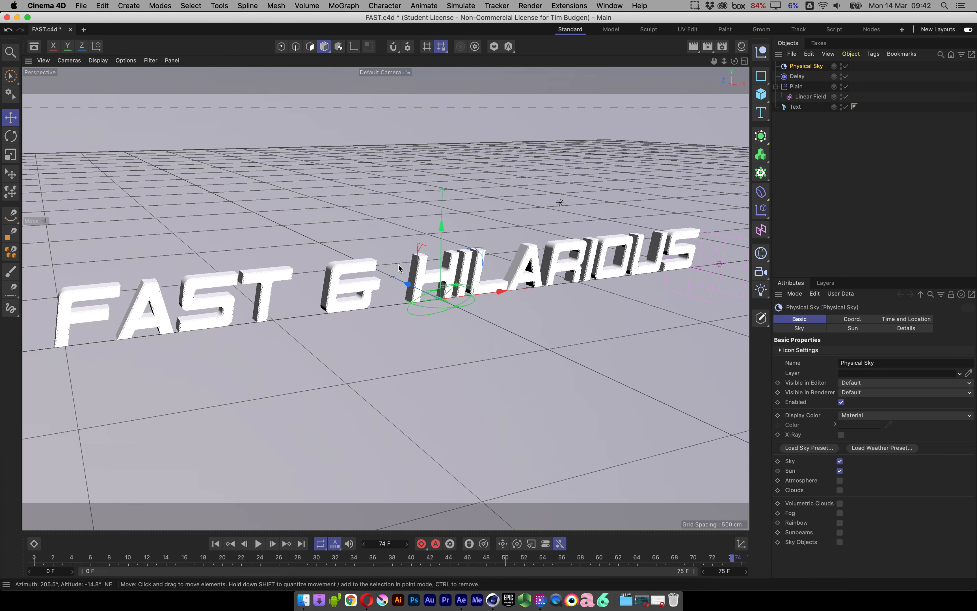
Render frame 74 to the Picture Viewer from an angled view close to the word FAST.
left_click_drag(369, 247, 511, 299, "alt")
left_click_drag(528, 206, 443, 300, "alt")
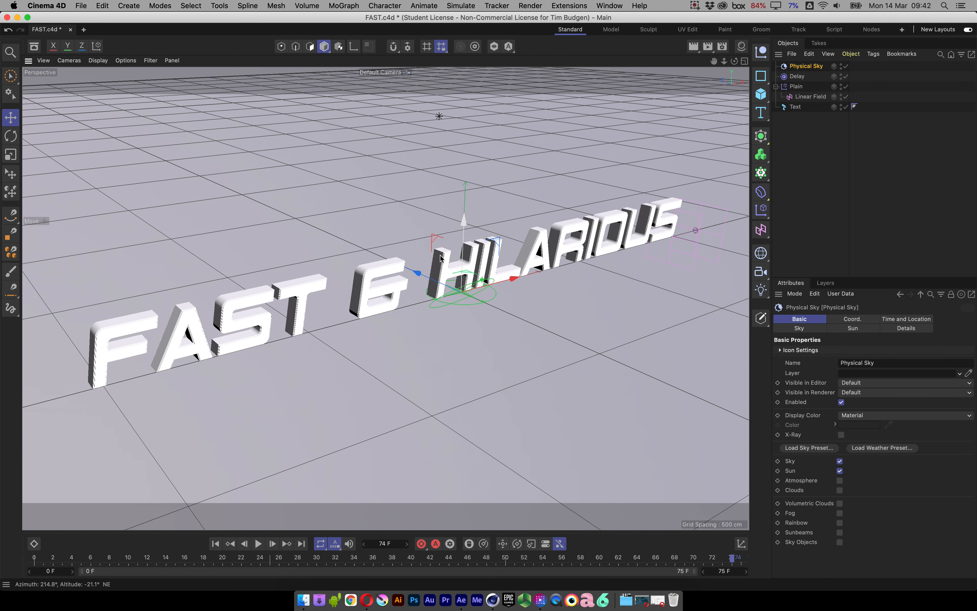
left_click_drag(342, 309, 366, 298, "alt")
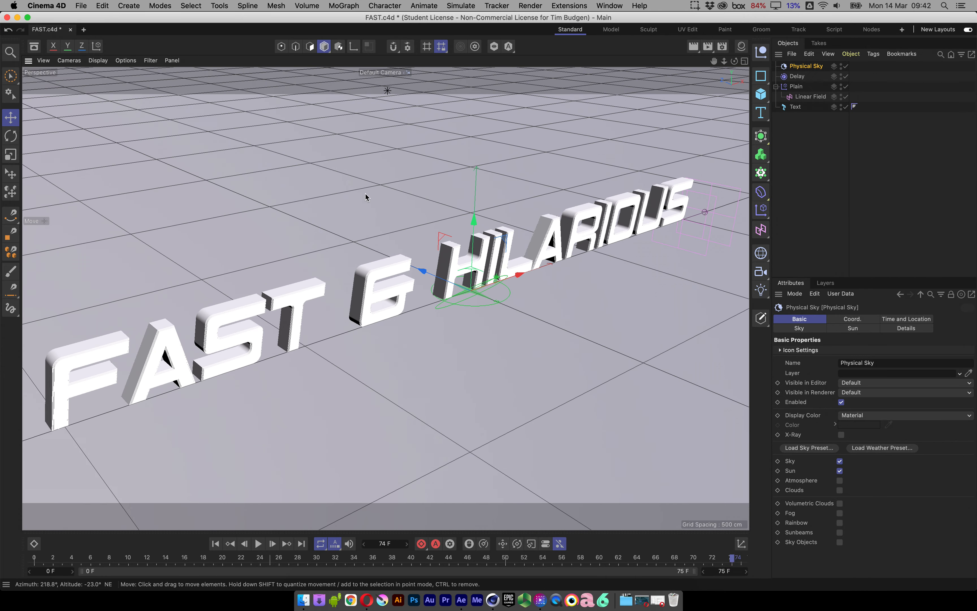
mouse_move(446, 265)
left_mouse_down("alt")
mouse_move(448, 243)
mouse_move(433, 270)
left_mouse_up("alt")
scroll(525, 244, "down", 3)
middle_click_drag(433, 270, 488, 240, "alt")
scroll(488, 244, "up", 3)
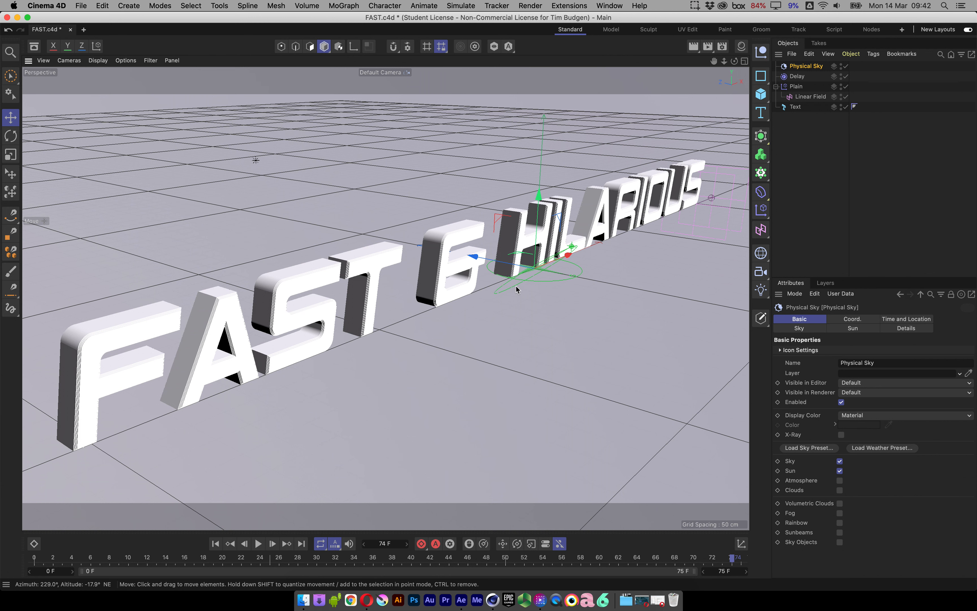
key("shift+r")
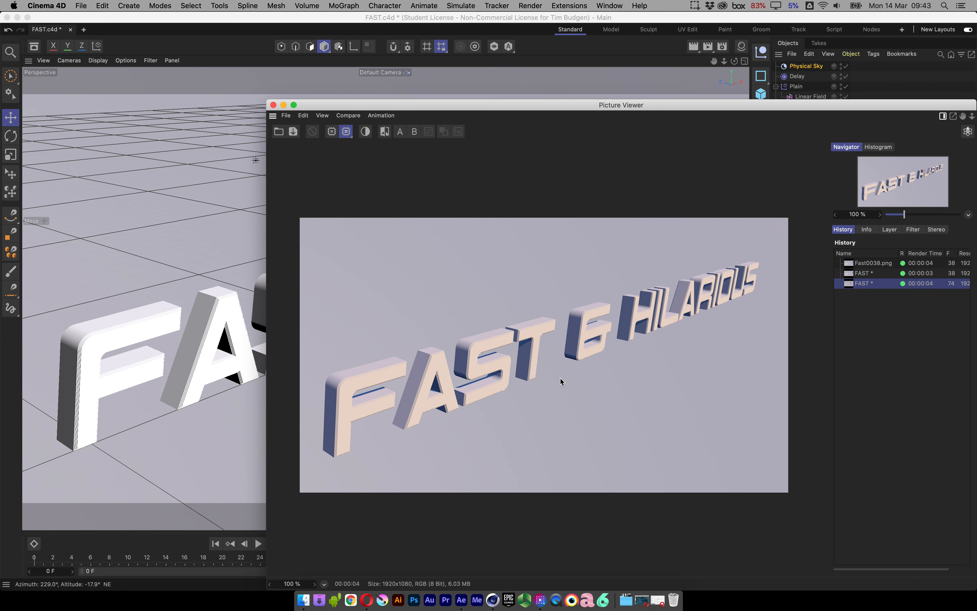
Switch to Finder to preview the Ruapehu Road.png photo, and return to the Cinema 4D scene with the Picture Viewer closed.
left_click(303, 602)
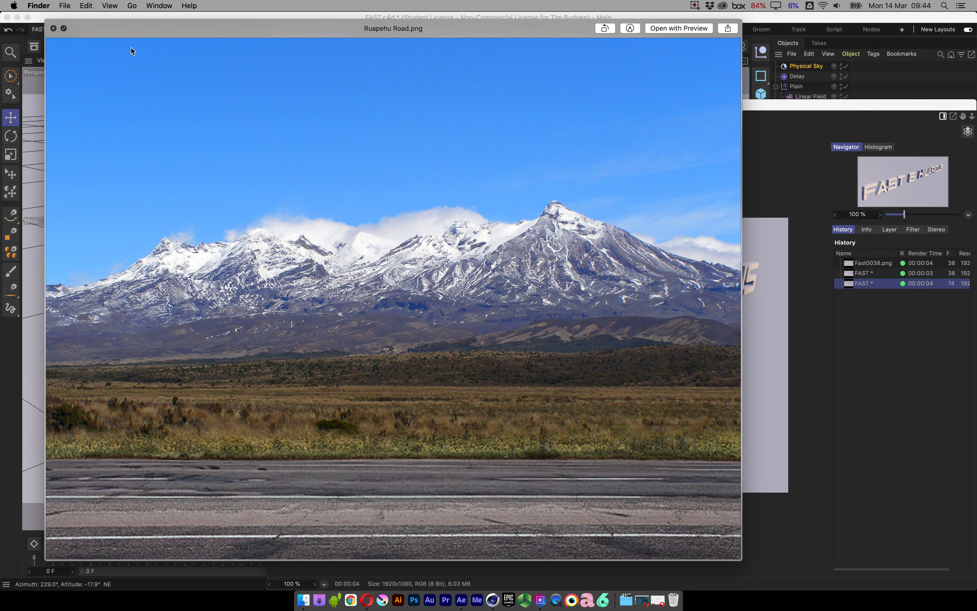
left_click(6, 343)
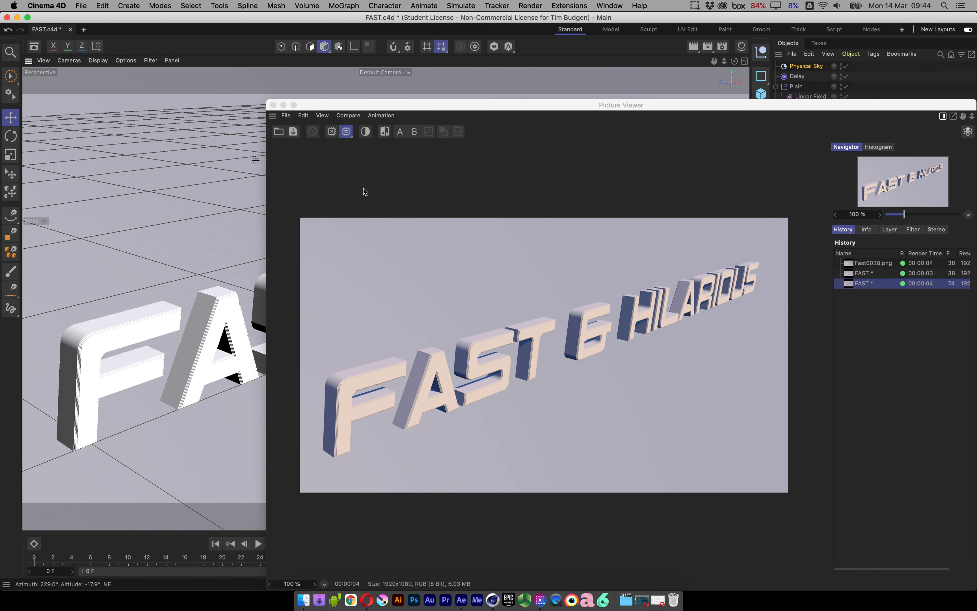
left_click(274, 105)
Add a Floor object beneath the text.
left_click_drag(438, 257, 482, 284, "alt")
left_click_drag(410, 287, 428, 298, "alt")
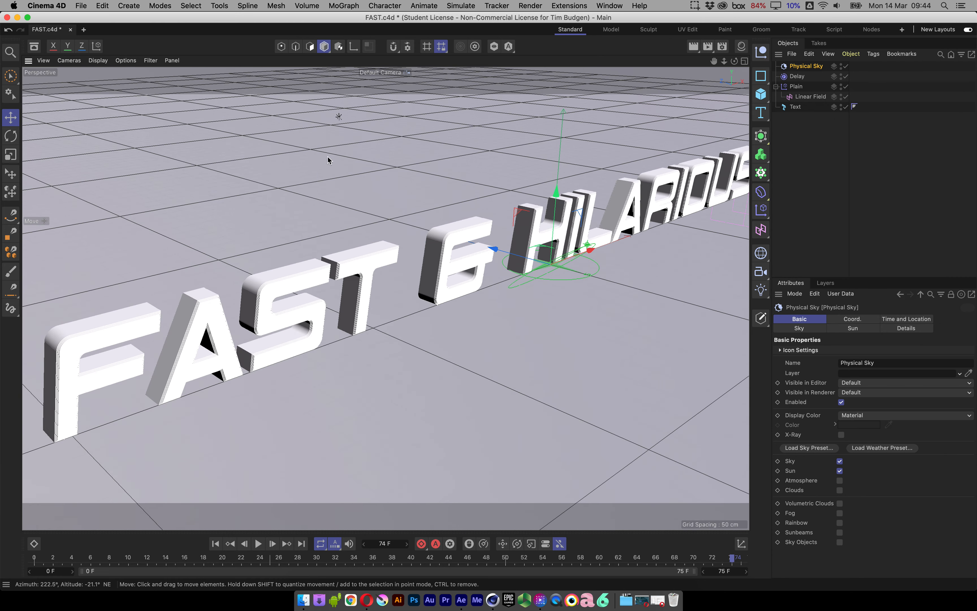
left_click(133, 6)
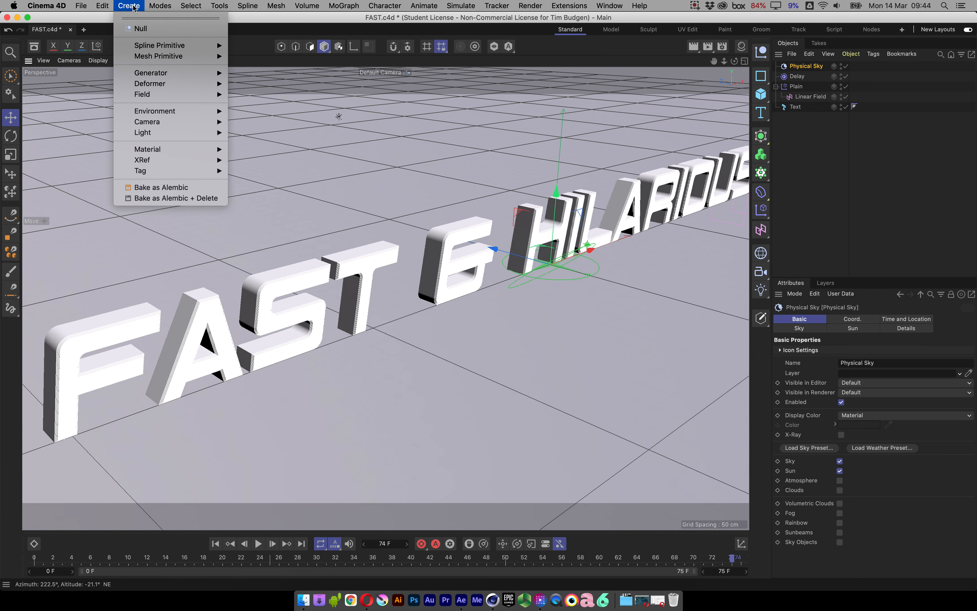
mouse_move(169, 113)
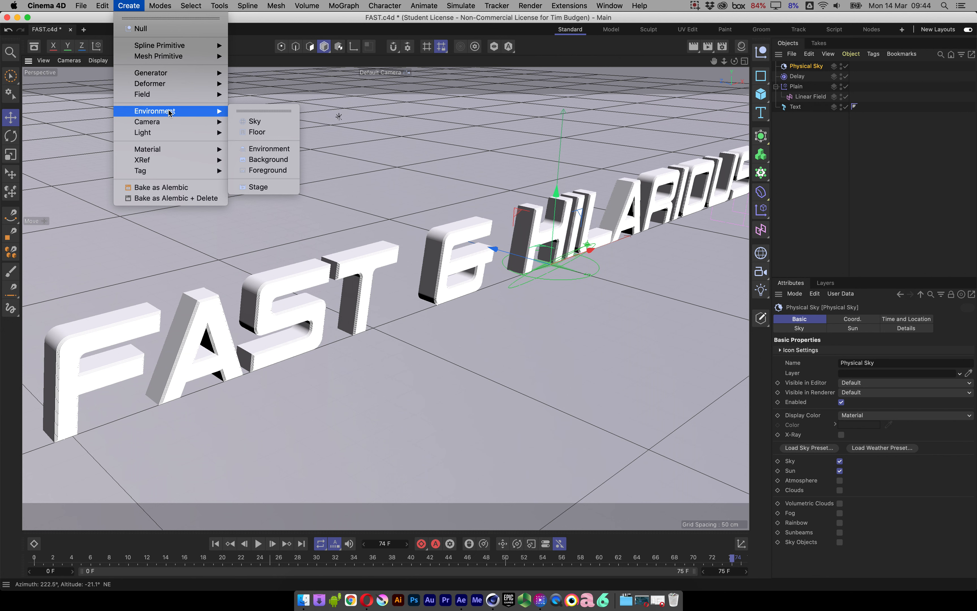
left_click(257, 132)
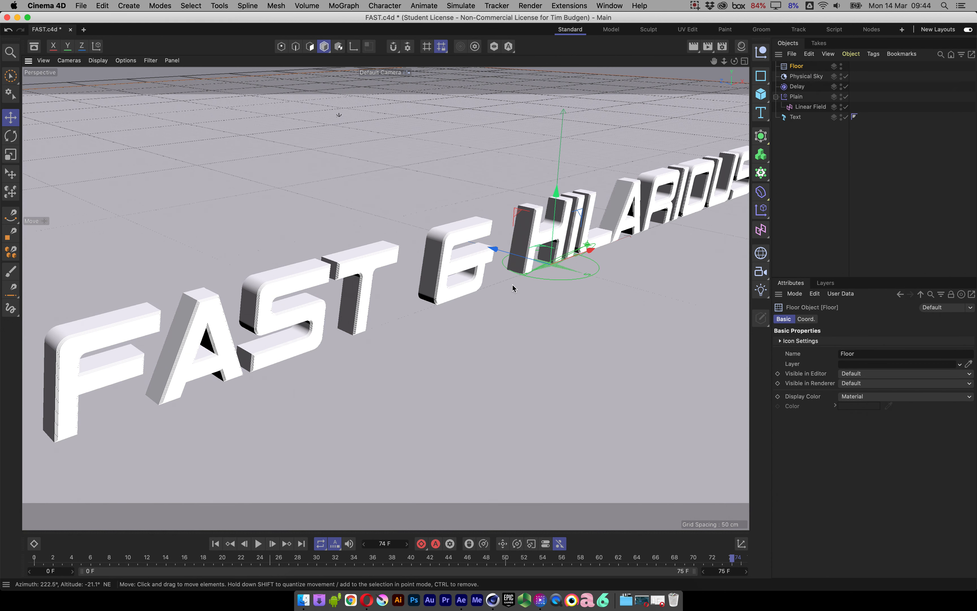
Examine the floor's extent around the text from far away and from a low angle.
scroll(465, 290, "down", 10)
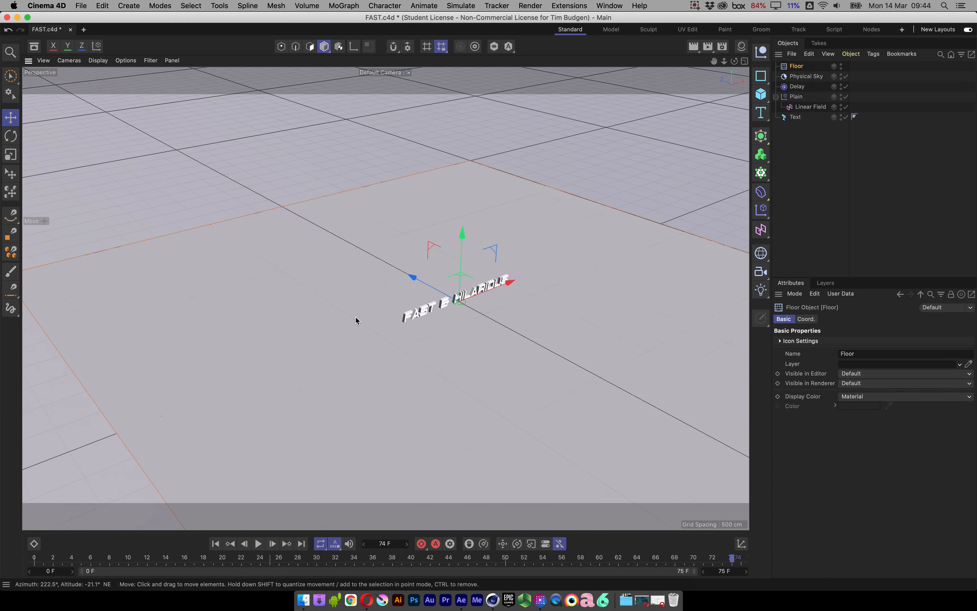
scroll(356, 317, "down", 5)
left_click_drag(396, 327, 455, 430, "alt")
left_click_drag(408, 304, 458, 258, "alt")
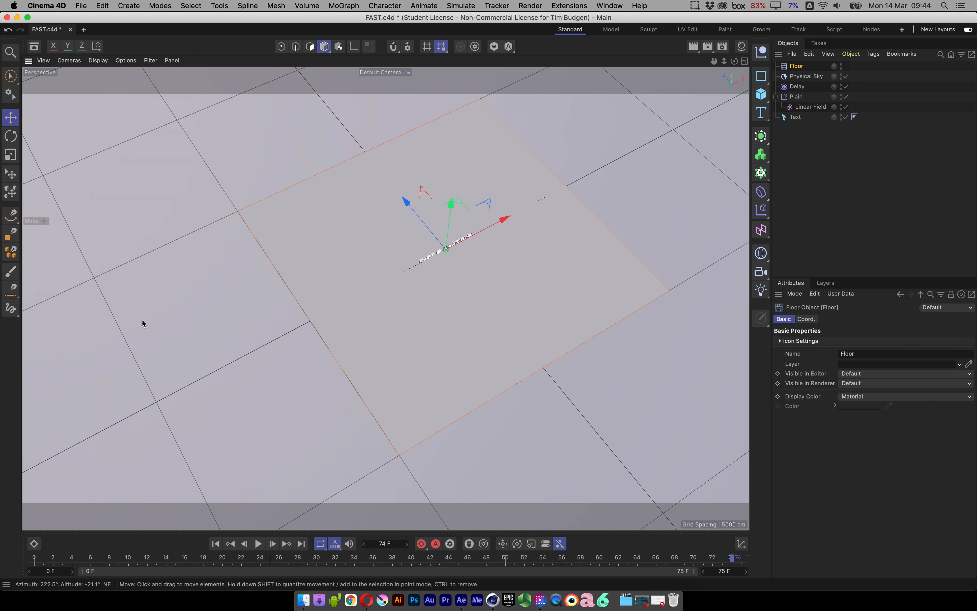
left_click_drag(297, 323, 340, 217, "alt")
mouse_move(433, 244)
left_mouse_down("alt")
mouse_move(388, 227)
mouse_move(494, 217)
mouse_move(447, 236)
mouse_move(435, 255)
left_mouse_up("alt")
right_click_drag(431, 254, 535, 238, "alt")
left_click_drag(386, 299, 488, 250, "alt")
right_click_drag(423, 286, 565, 280, "alt")
left_click_drag(461, 276, 504, 251, "alt")
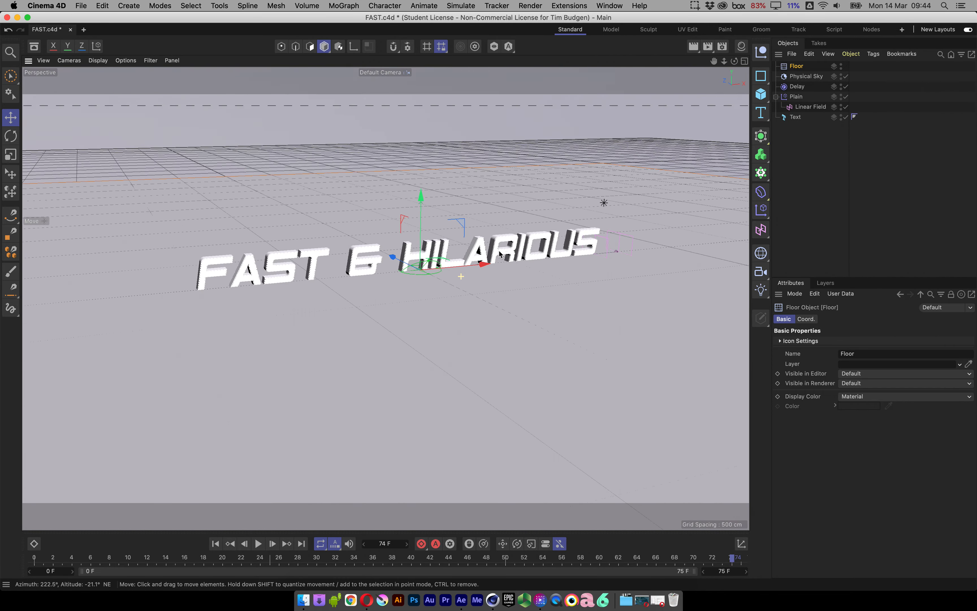
Render the text standing on the floor to the Picture Viewer and close the finished render.
right_click_drag(407, 259, 454, 253, "alt")
right_click_drag(386, 297, 464, 272, "alt")
middle_click_drag(465, 258, 486, 275, "alt")
left_click_drag(486, 275, 543, 284, "alt")
key("shift+r")
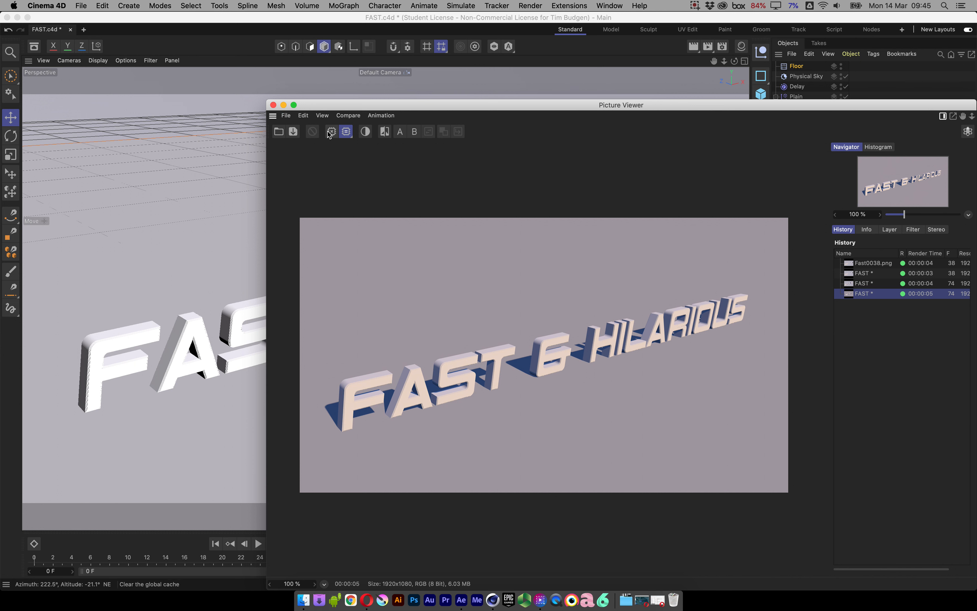
left_click(275, 105)
Enable the Shadows display option in the perspective viewport.
left_click_drag(472, 308, 431, 324, "alt")
left_click(130, 59)
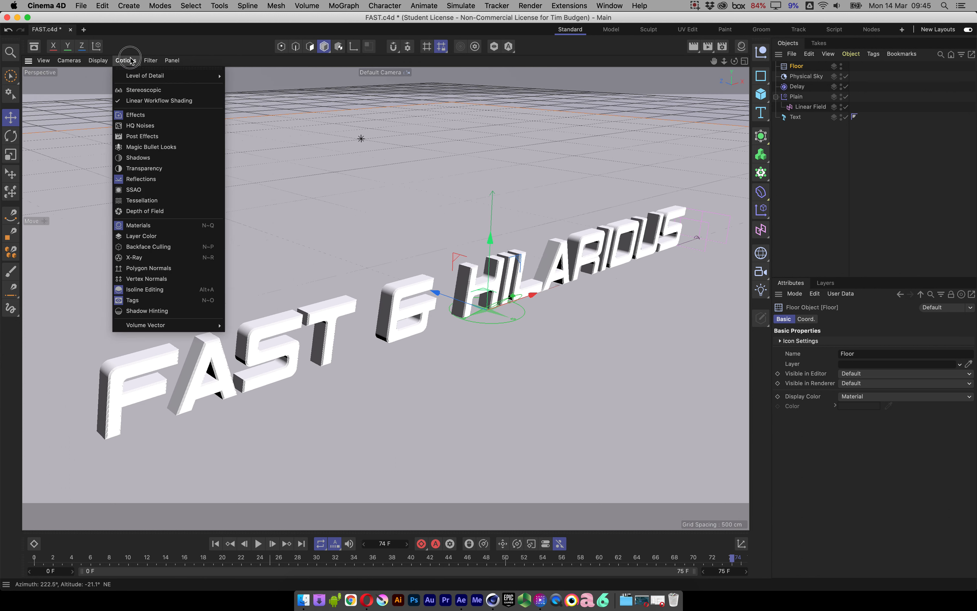
mouse_move(141, 83)
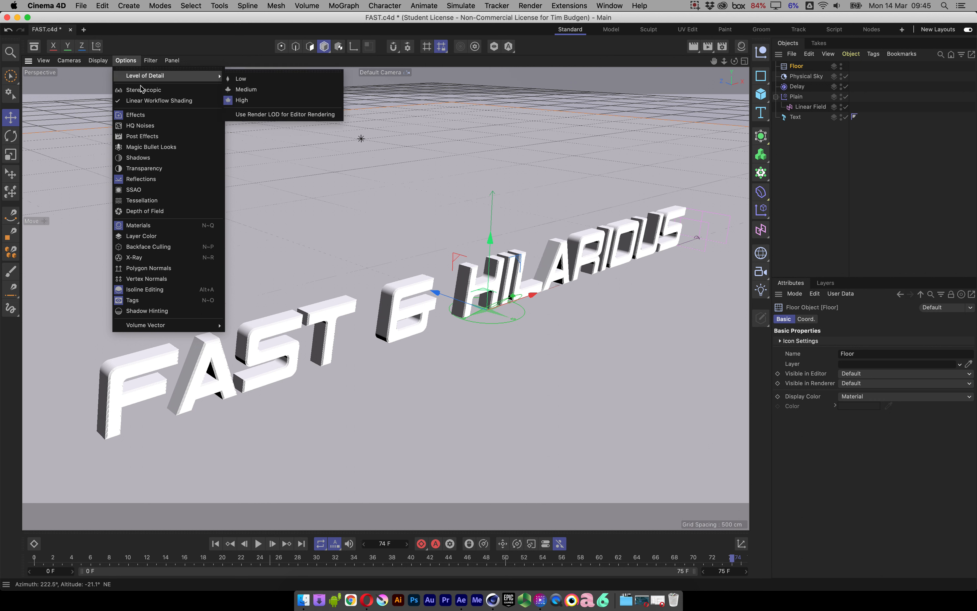
left_click(147, 158)
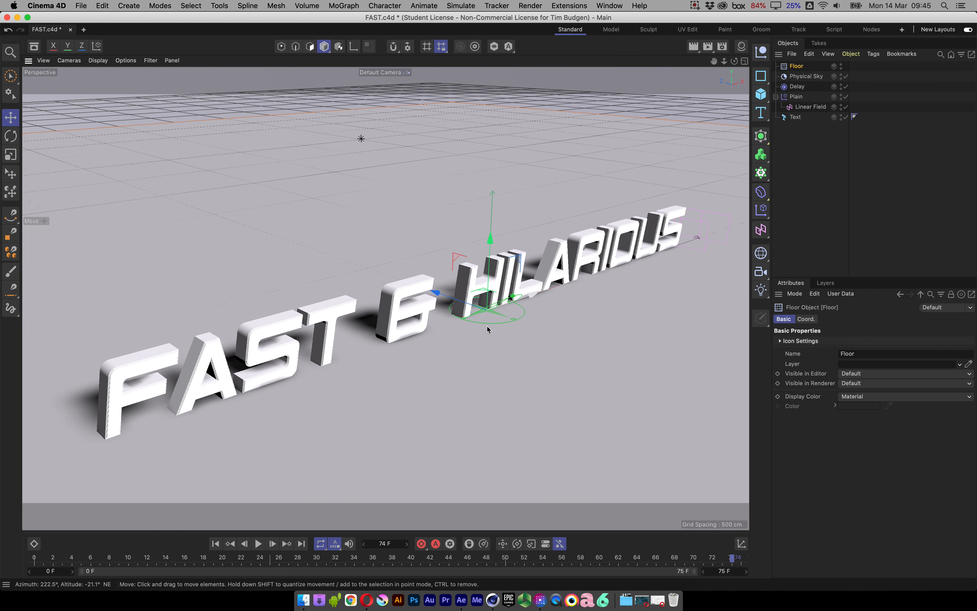
Select the Physical Sky and activate the Rotate tool for it.
left_click_drag(580, 295, 431, 369, "alt")
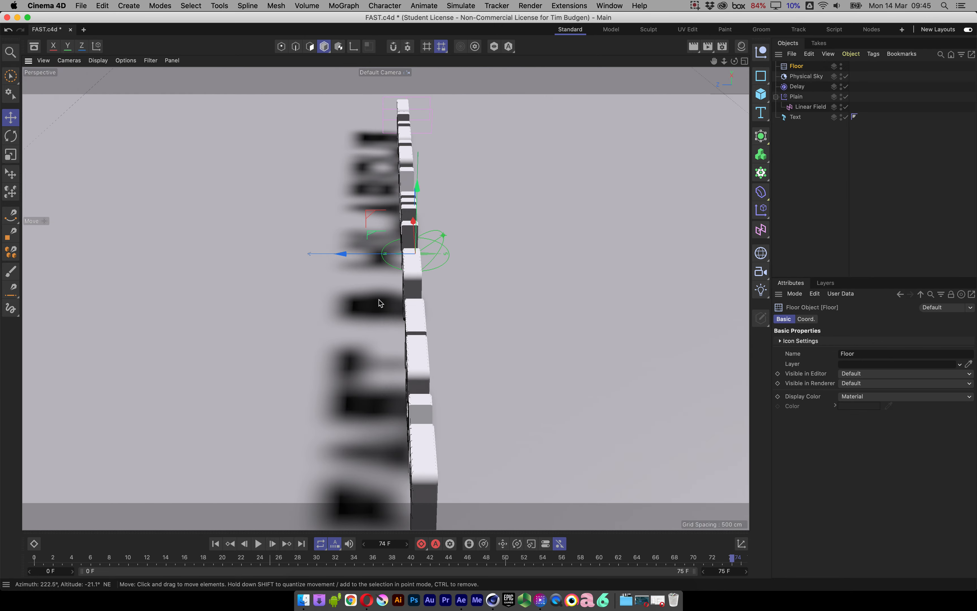
left_click_drag(383, 337, 388, 303, "alt")
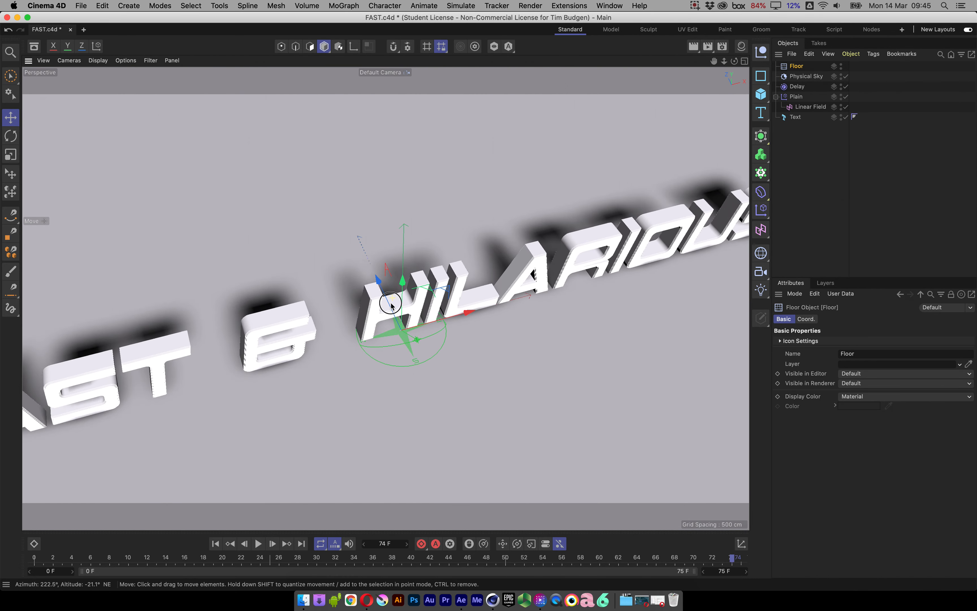
left_click(803, 77)
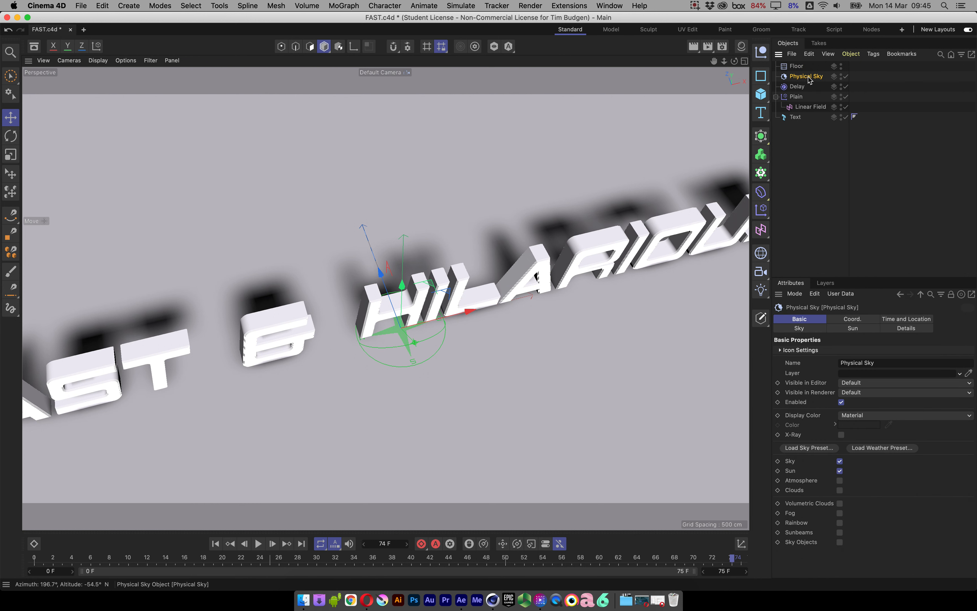
key("r")
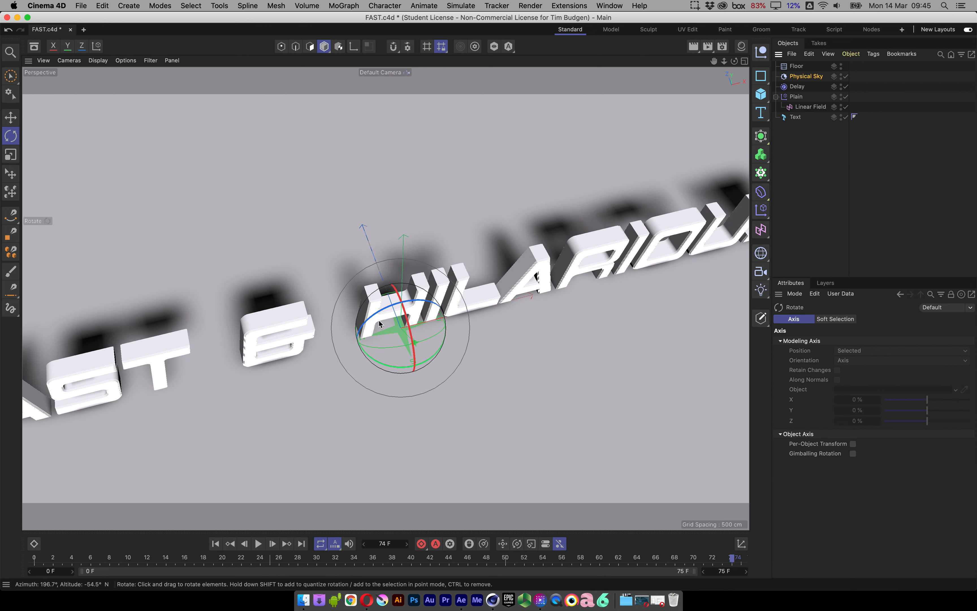
left_click_drag(419, 324, 396, 336)
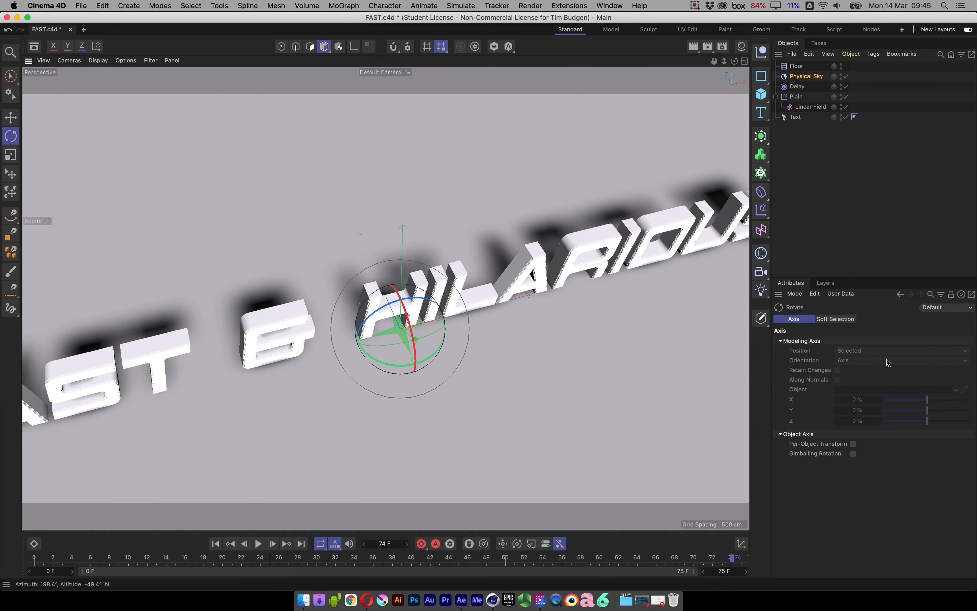
Review the Physical Sky's coordinates and open its Time and Location settings.
left_click(814, 77)
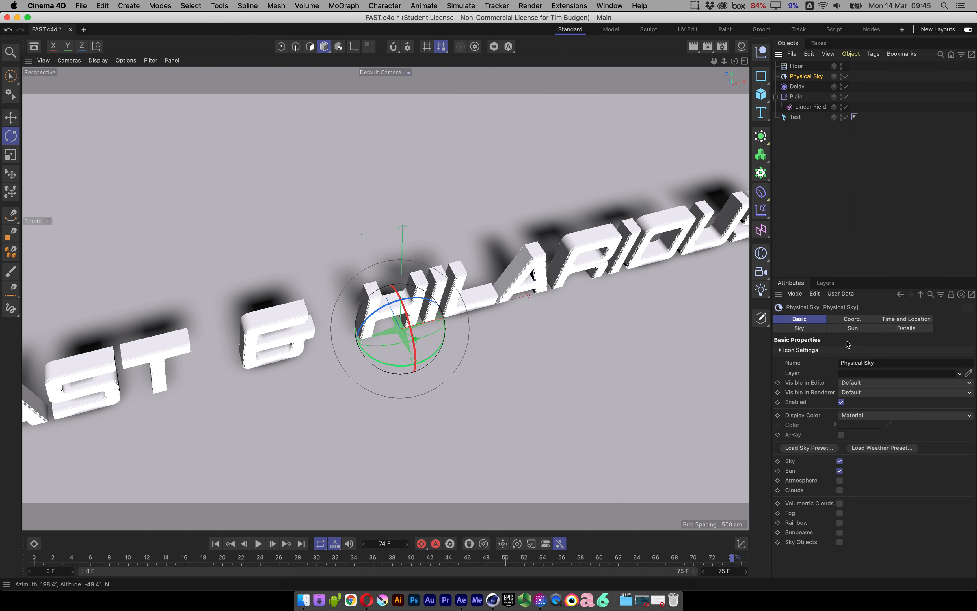
left_click(868, 320)
left_click(906, 320)
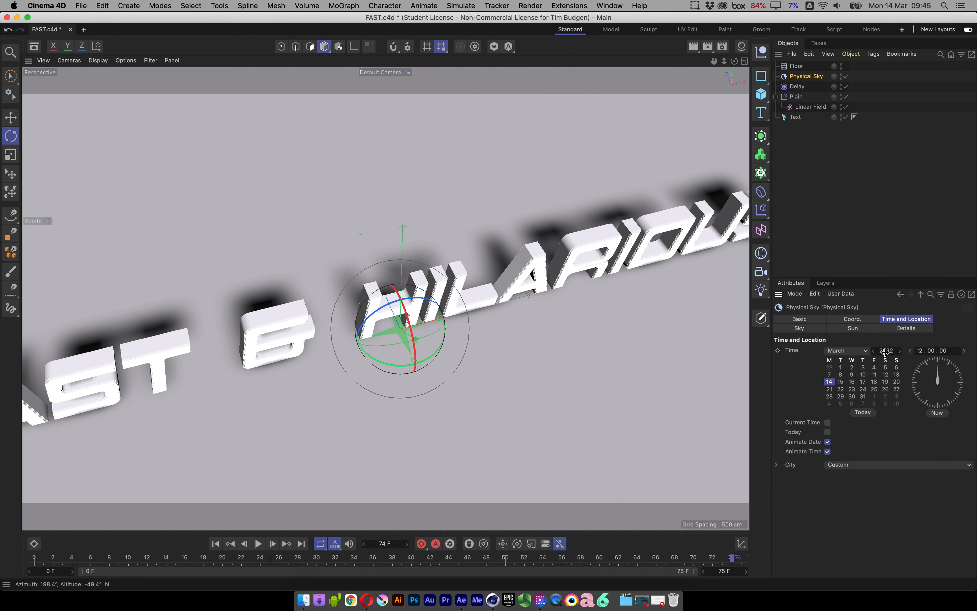
left_click(866, 320)
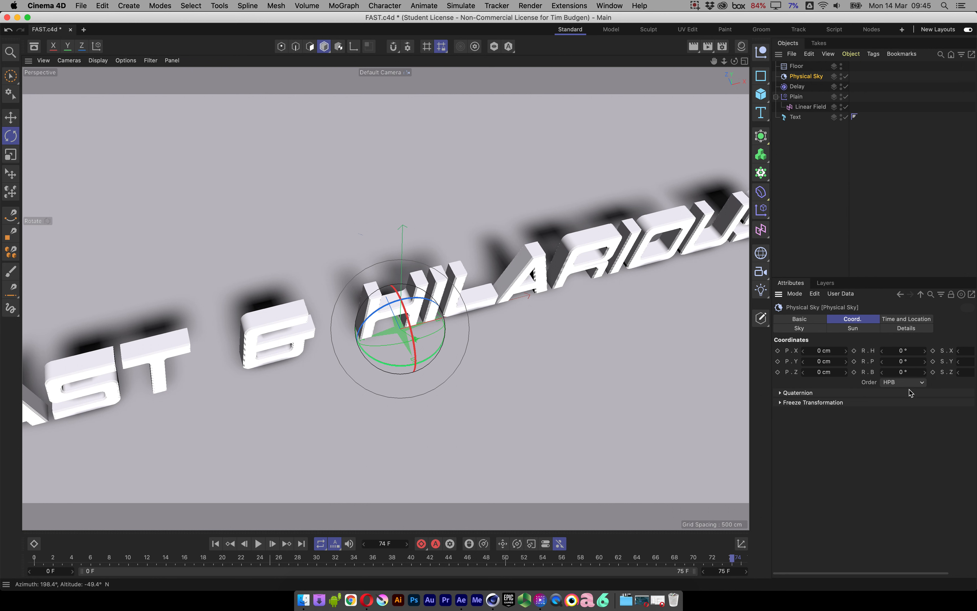
left_click(915, 320)
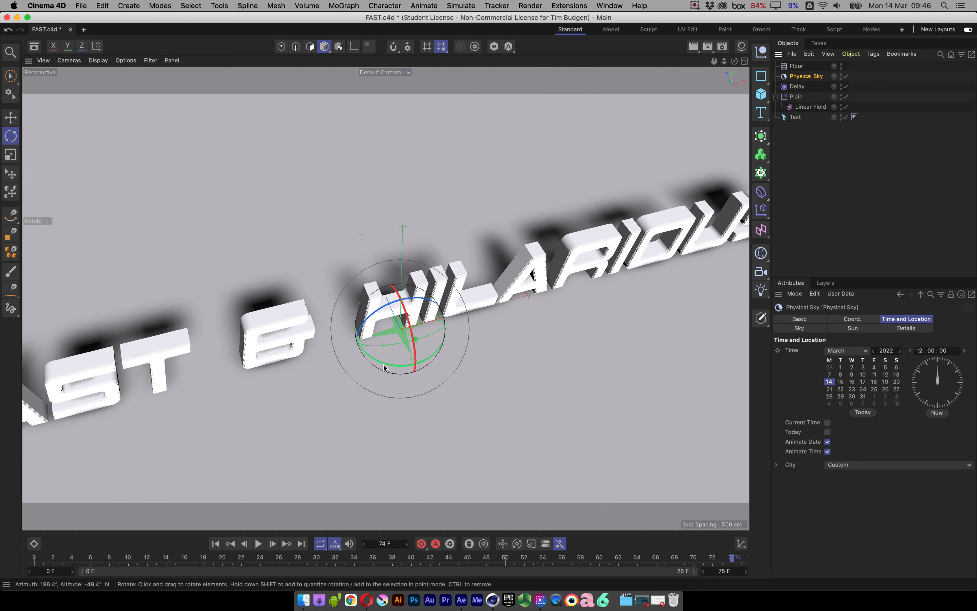
Rotate the Physical Sky to change the direction of the text's shadows, and render a test from a steep diagonal view.
left_click_drag(384, 368, 371, 397)
left_click_drag(376, 348, 355, 385)
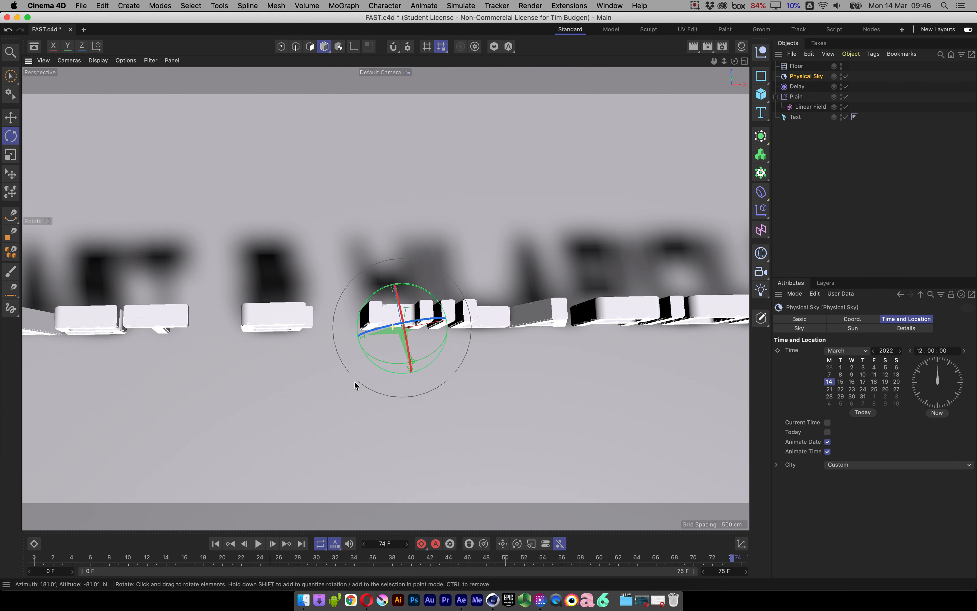
mouse_move(442, 339)
left_mouse_down()
mouse_move(399, 378)
mouse_move(441, 342)
mouse_move(453, 356)
left_mouse_up()
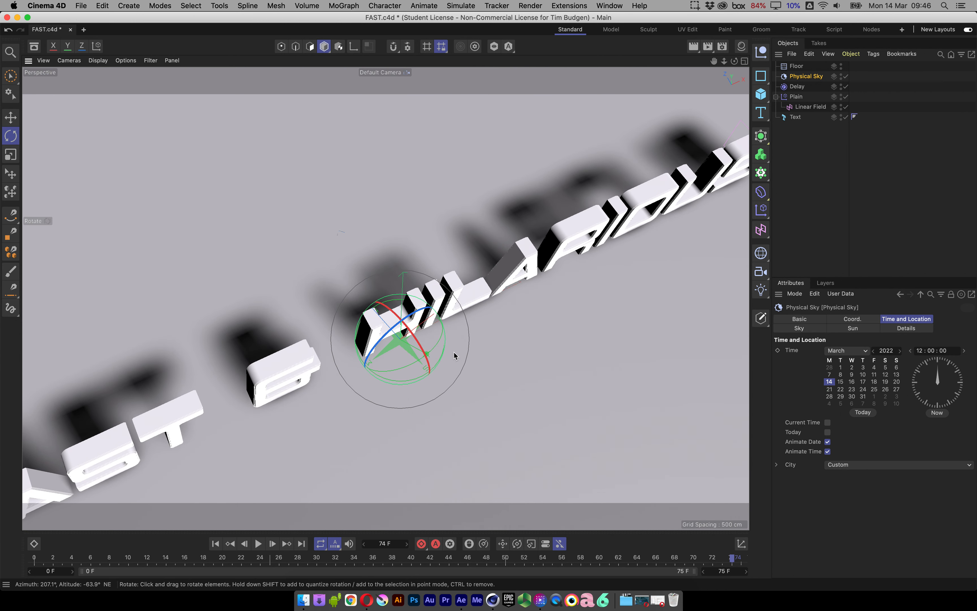
key("shift+r")
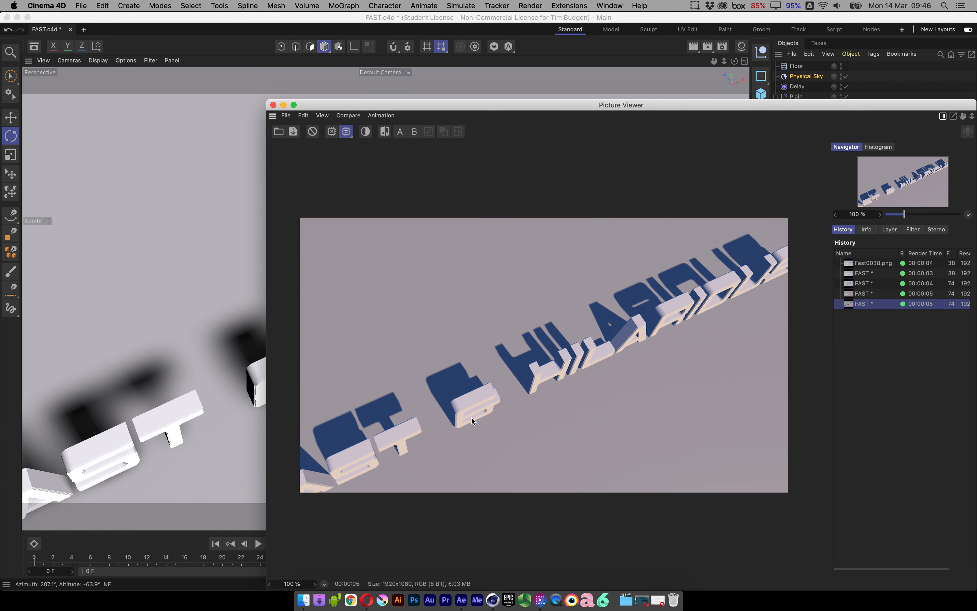
left_click(273, 105)
Render another test of the text's shadows from a more frontal overhead angle, and close the render.
left_click_drag(411, 354, 412, 367, "alt")
left_click_drag(407, 360, 370, 431, "alt")
key("shift+r")
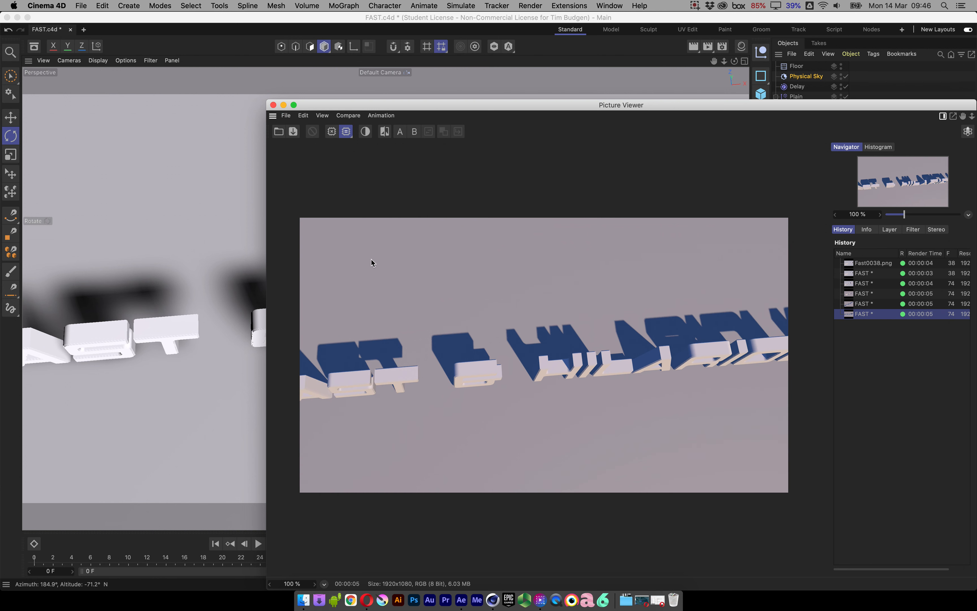
left_click(273, 106)
Select the floor and render the whole title from a low, distant view that includes the horizon.
left_click_drag(473, 375, 454, 316, "alt")
scroll(463, 328, "down", 4)
scroll(444, 336, "down", 2)
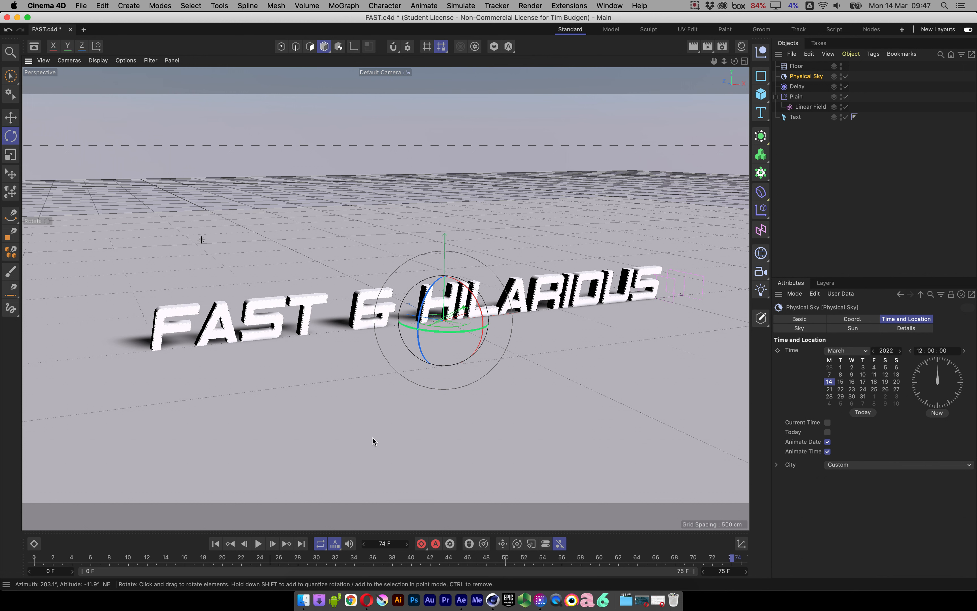
left_click(359, 405)
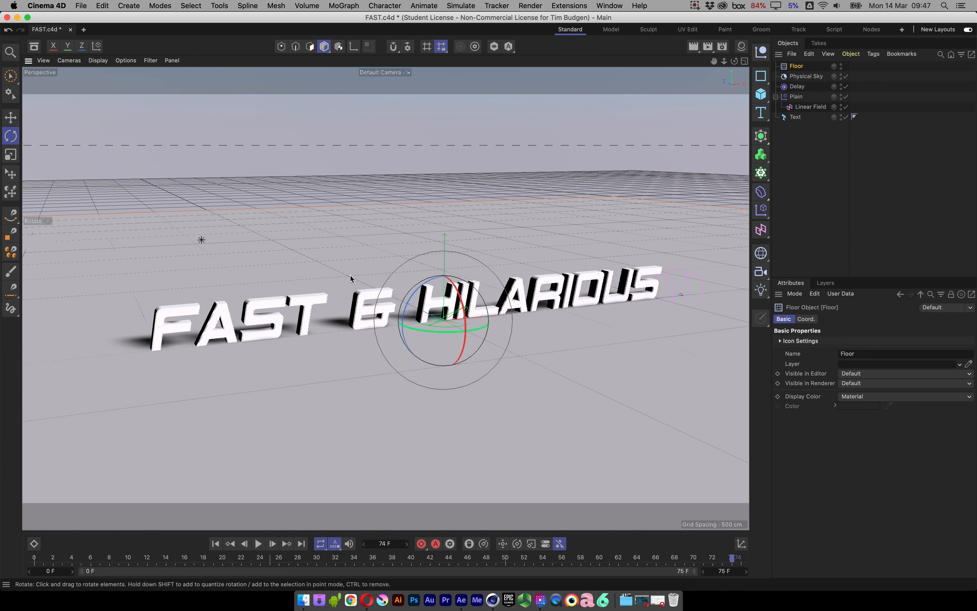
key("shift+r")
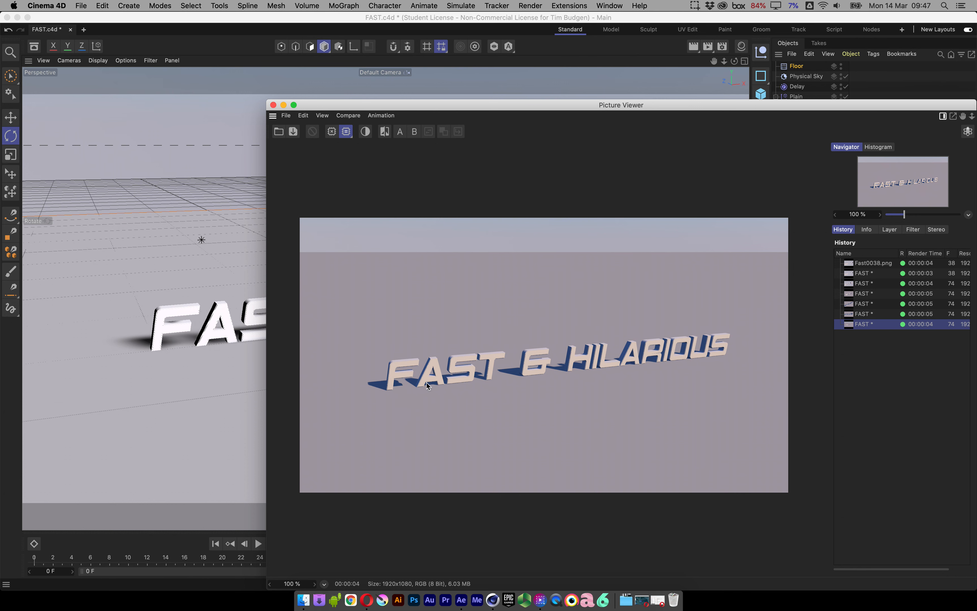
left_click(273, 106)
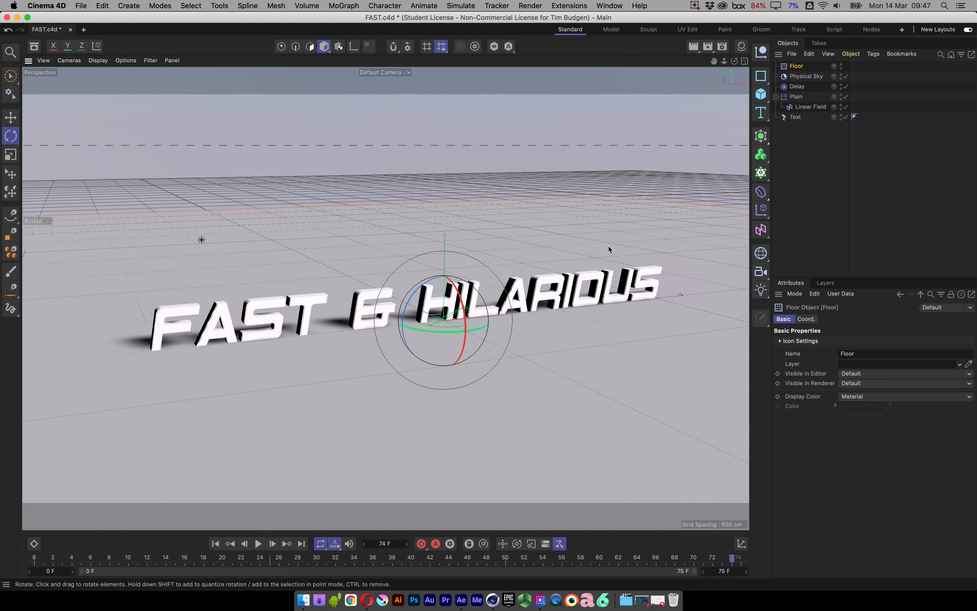
Create a new Shadow Catcher material and apply it to the floor.
left_click(743, 47)
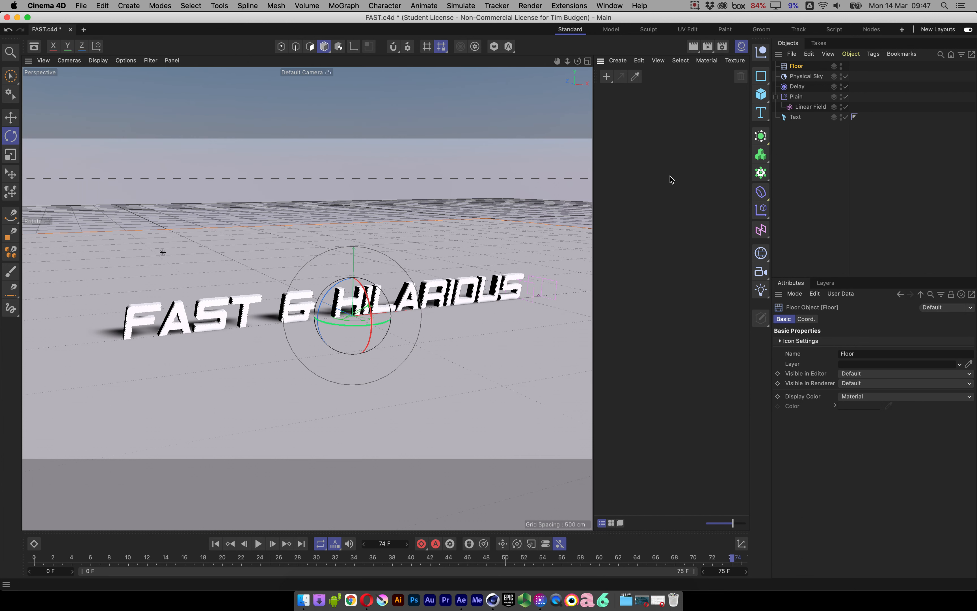
left_click(618, 60)
mouse_move(635, 87)
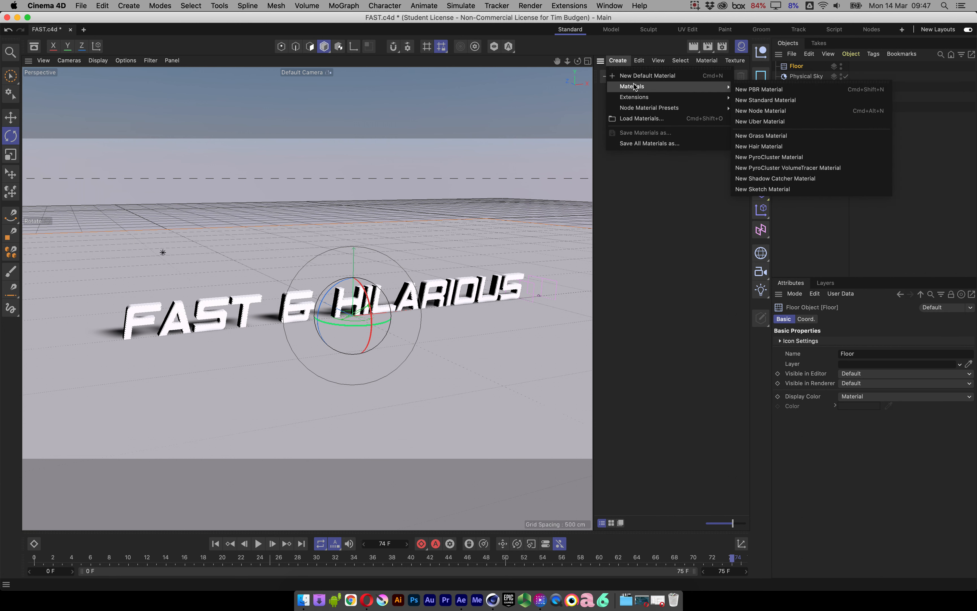
left_click(803, 184)
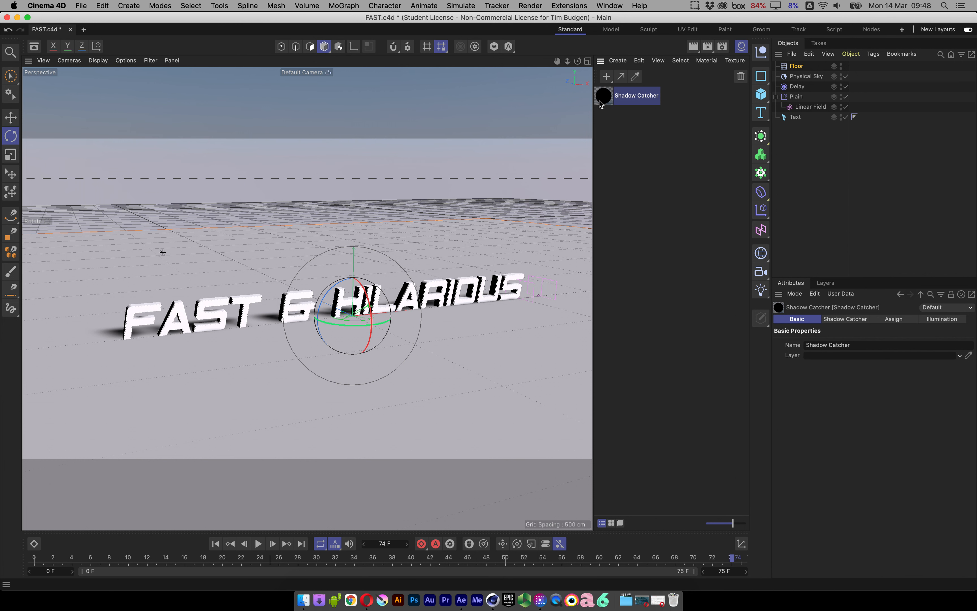
left_click_drag(602, 101, 520, 248)
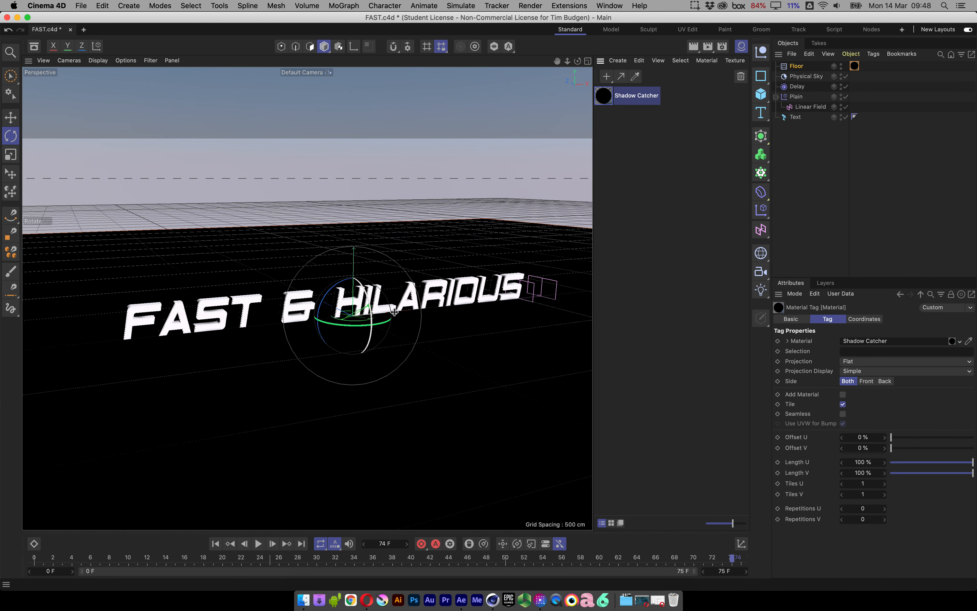
Render a test of the title on the shadow-catching floor and check the Alpha Channel option in the render's save settings.
key("super+r")
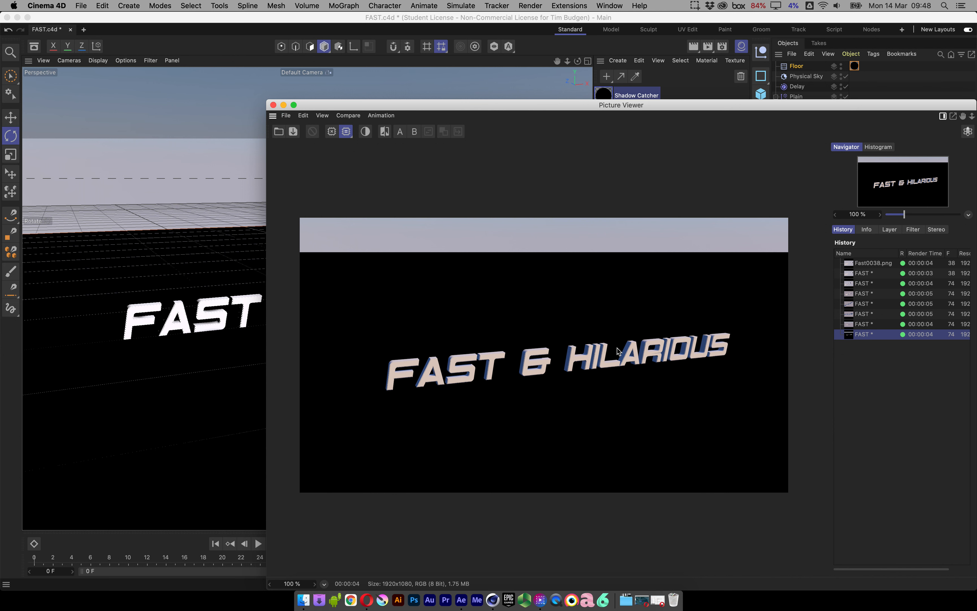
left_click(722, 46)
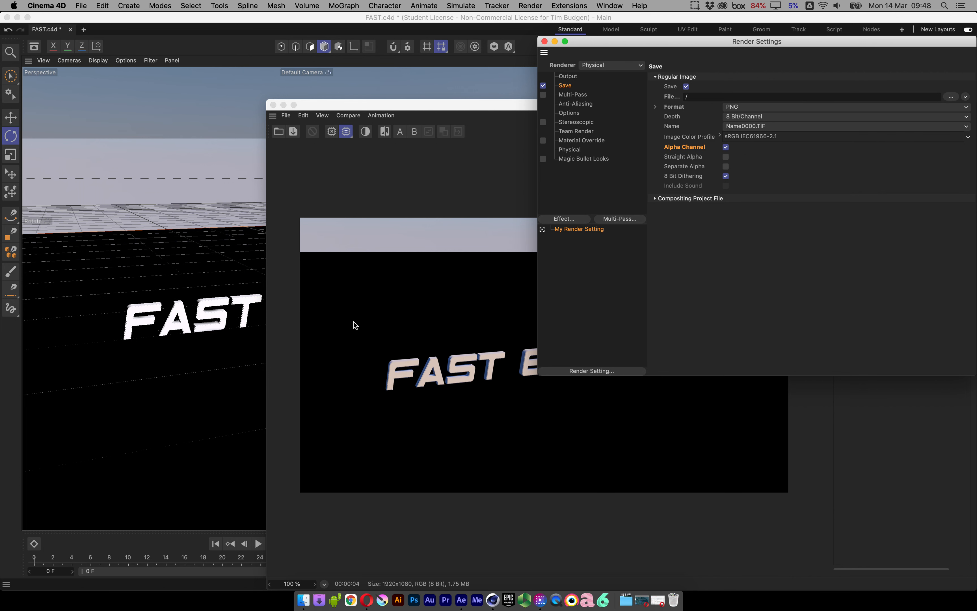
left_click(545, 42)
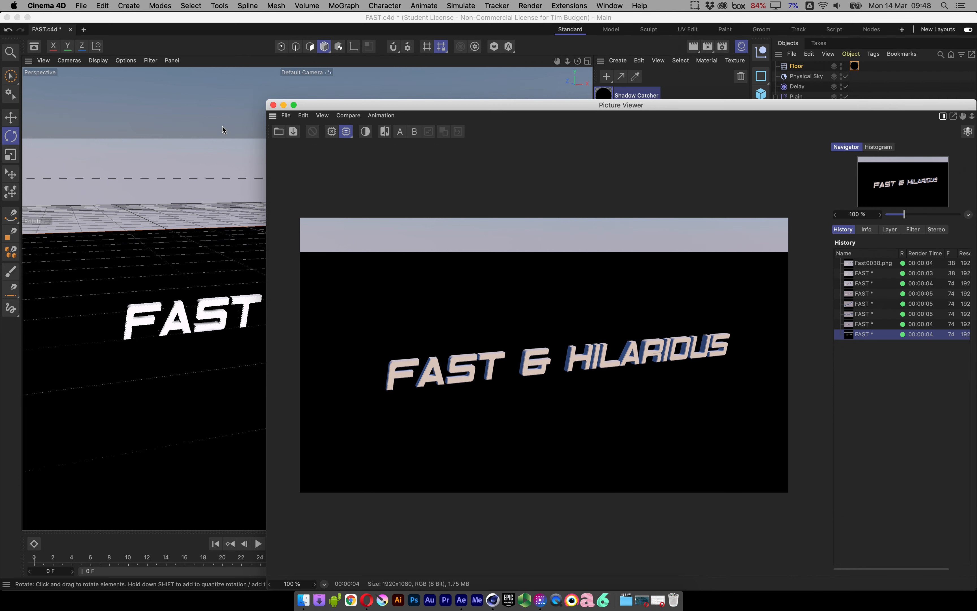
left_click(273, 105)
Create a new default material and set its colour to red with H 360°, S 86% and V 79%.
right_click_drag(375, 276, 391, 273, "alt")
middle_click_drag(392, 273, 410, 285, "alt")
left_click_drag(410, 287, 397, 311, "alt")
left_click_drag(431, 310, 429, 318, "alt")
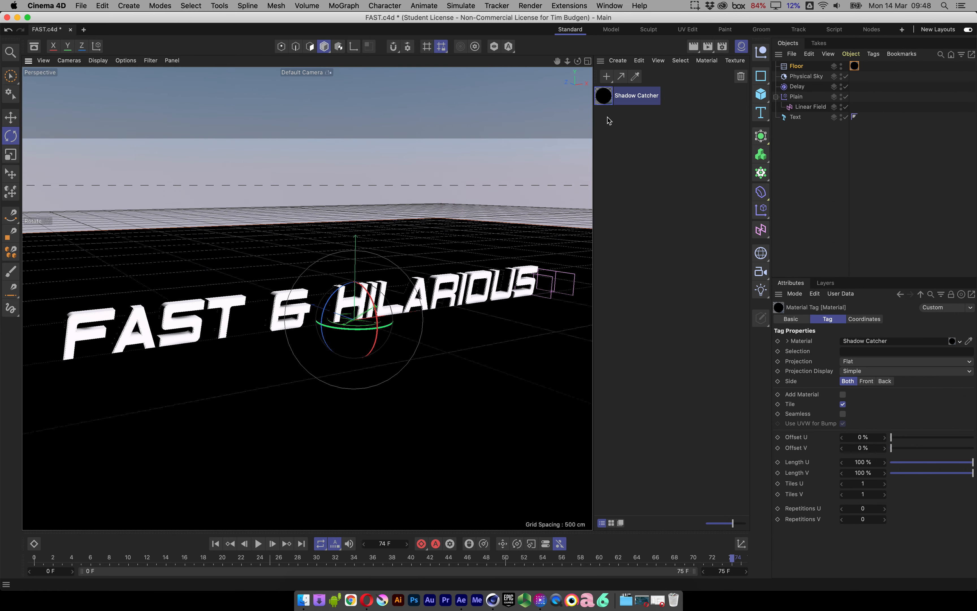
left_click(607, 77)
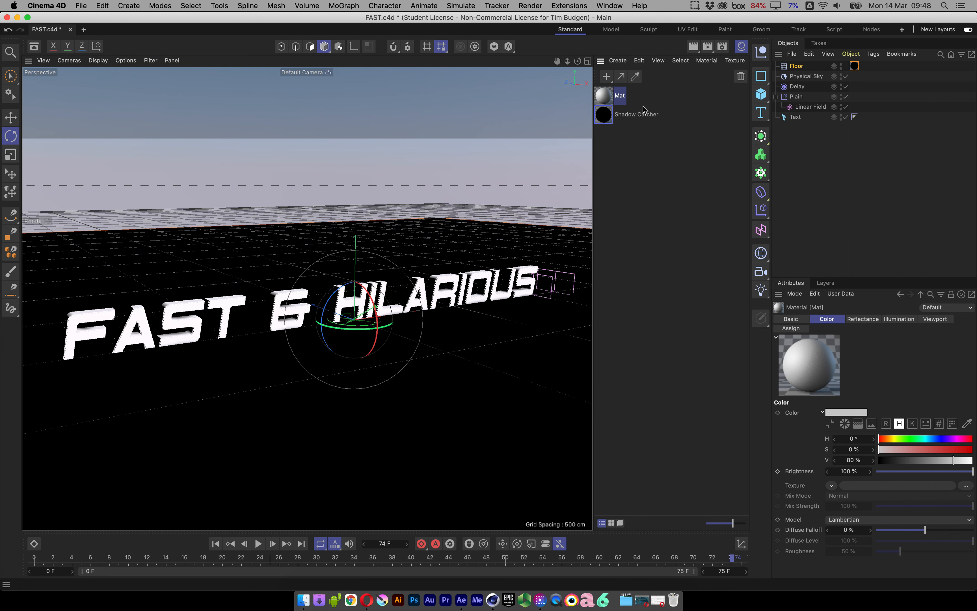
double_click(609, 102)
left_click_drag(671, 97, 466, 128)
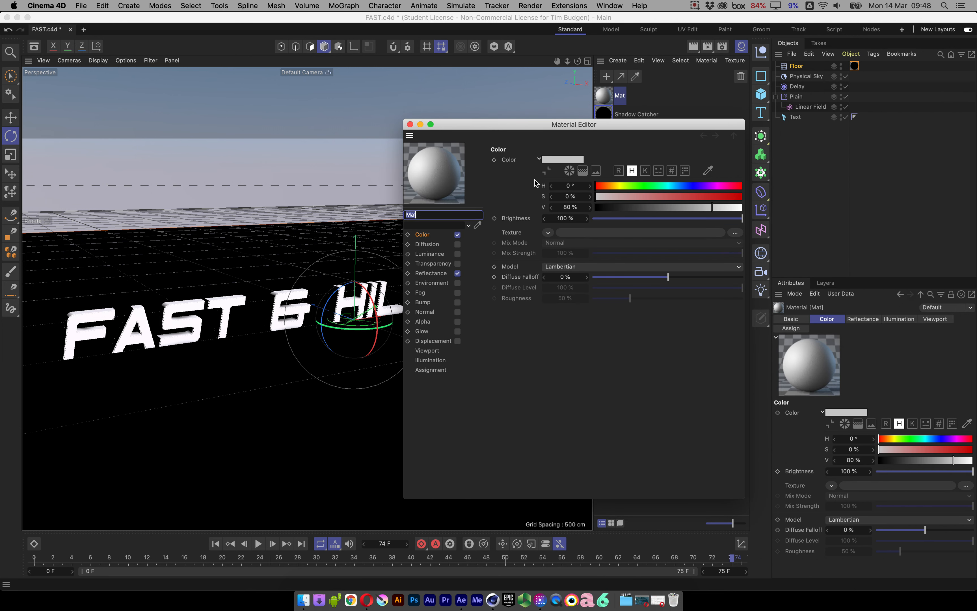
left_click(423, 236)
left_click_drag(630, 187, 722, 198)
left_click_drag(714, 207, 711, 207)
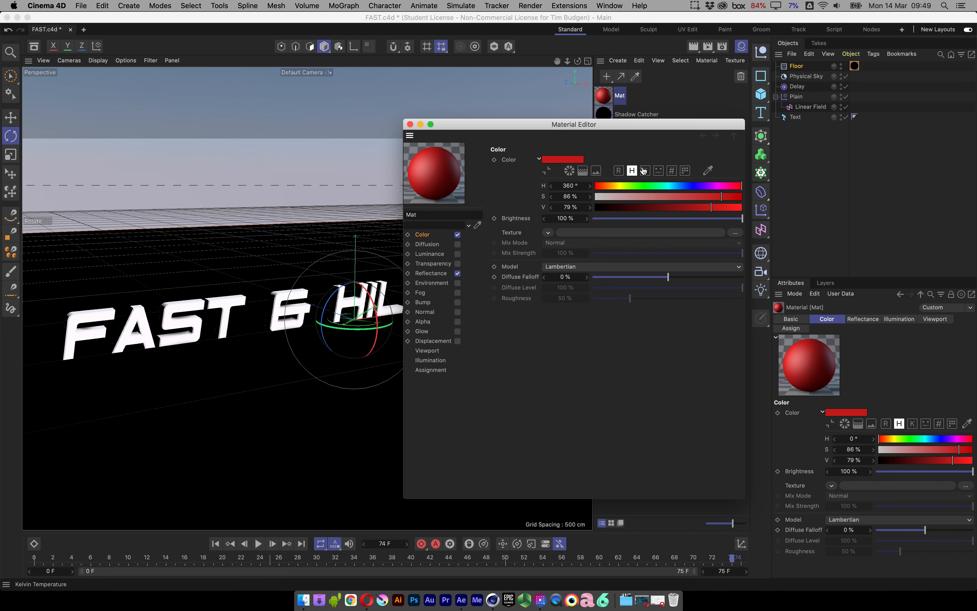
Fine-tune the new material's colour to a warmer red with RGB values 210, 66 and 32.
left_click(620, 173)
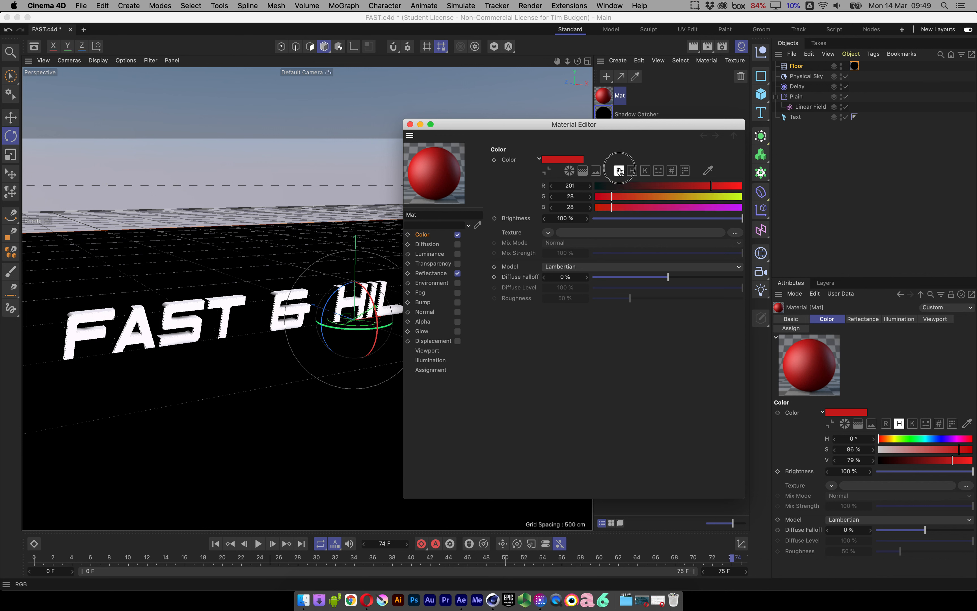
left_click(718, 185)
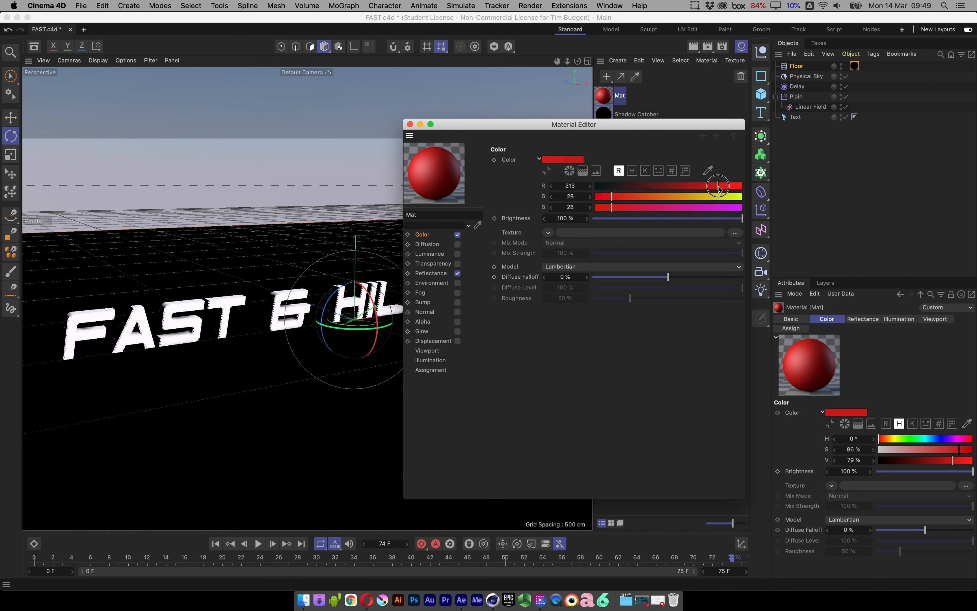
left_click(569, 171)
mouse_move(591, 209)
left_mouse_down()
mouse_move(608, 220)
mouse_move(595, 209)
left_mouse_up()
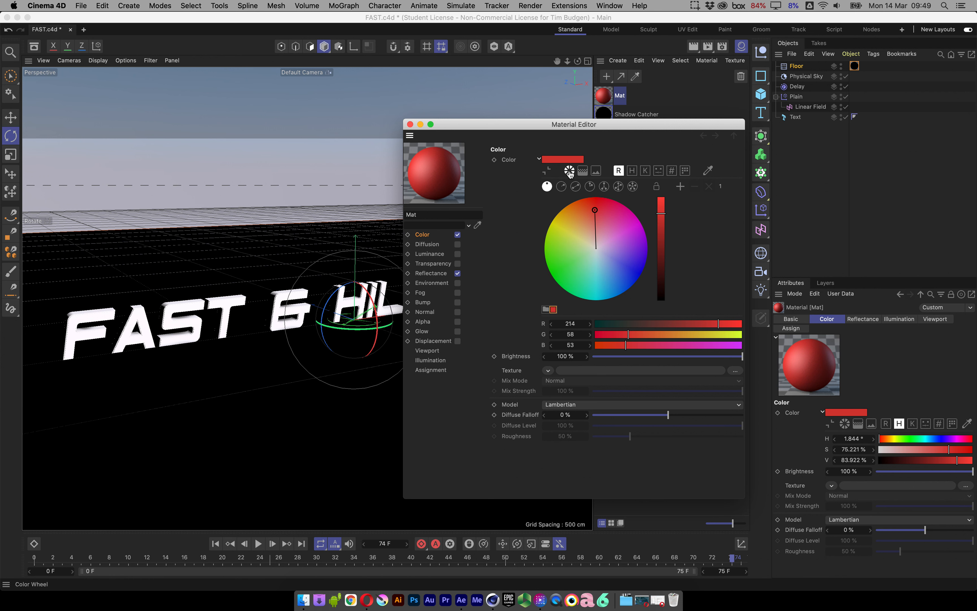
left_click(570, 171)
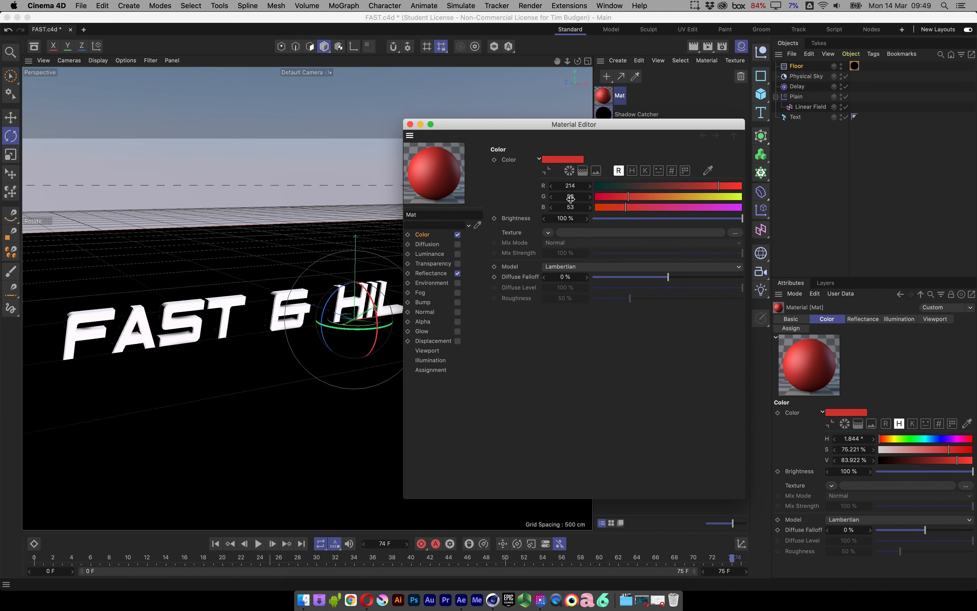
left_click_drag(719, 186, 730, 187)
left_click_drag(637, 196, 649, 197)
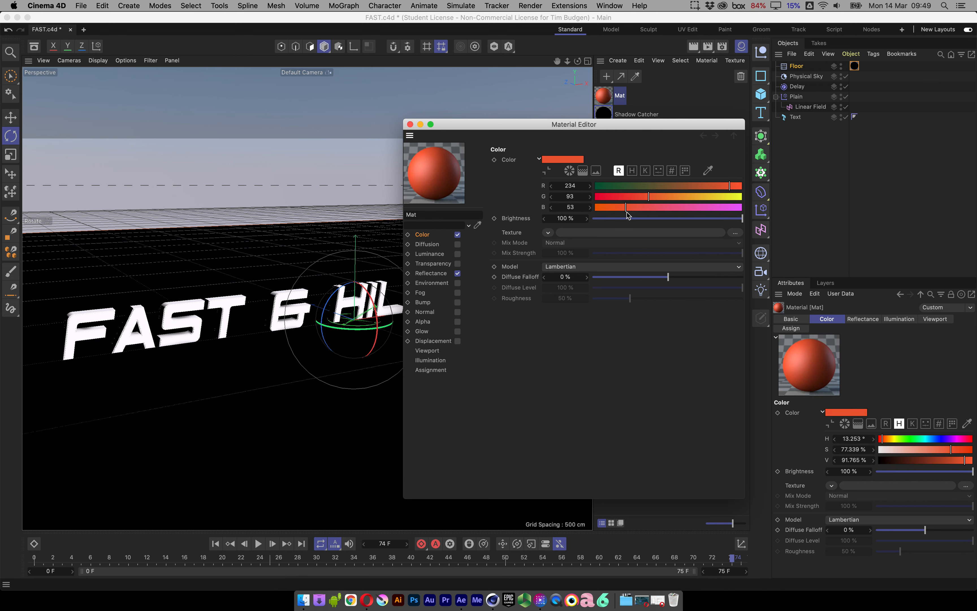
left_click_drag(730, 187, 716, 187)
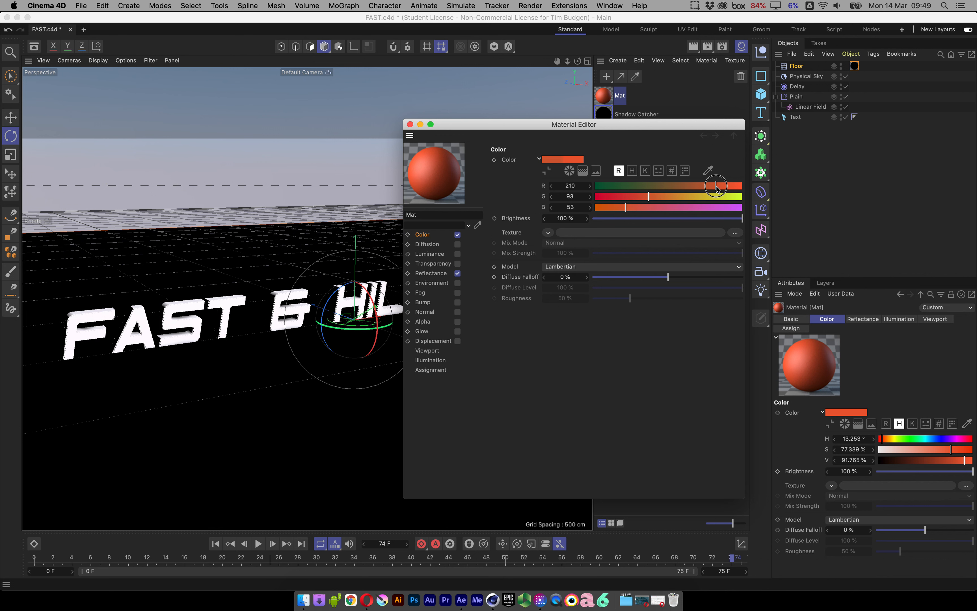
mouse_move(629, 208)
left_mouse_down()
mouse_move(613, 207)
mouse_move(633, 197)
left_mouse_up()
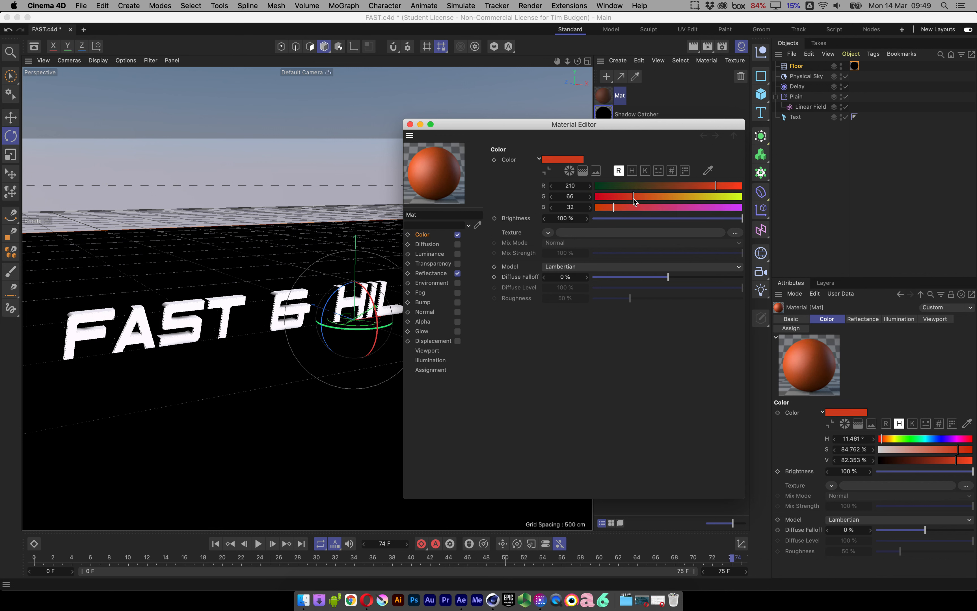
Rename the material as Red and apply it to the FAST & HILARIOUS text.
left_click(417, 217)
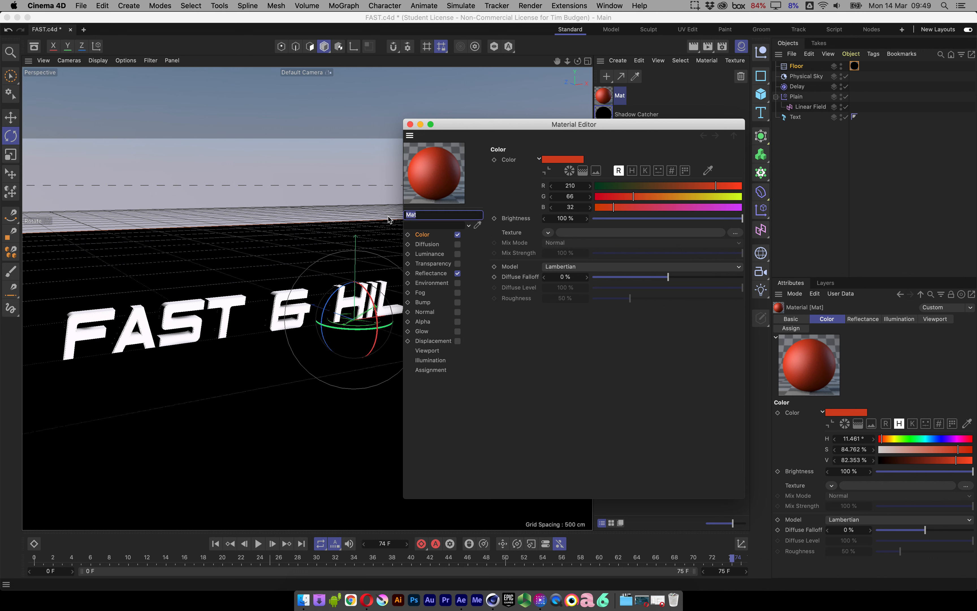
type("Red")
key("Return")
left_click_drag(518, 131, 582, 183)
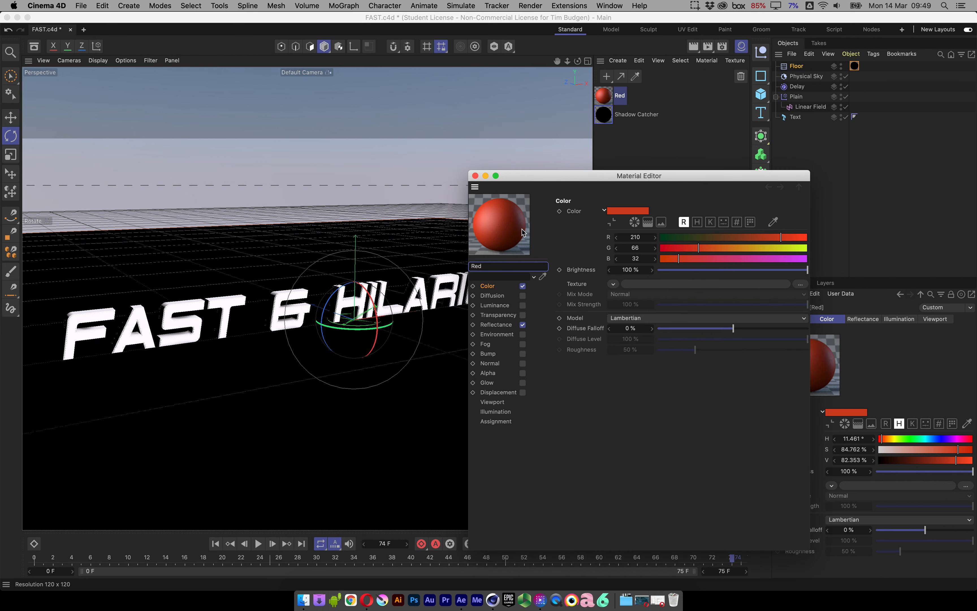
left_click_drag(503, 225, 185, 325)
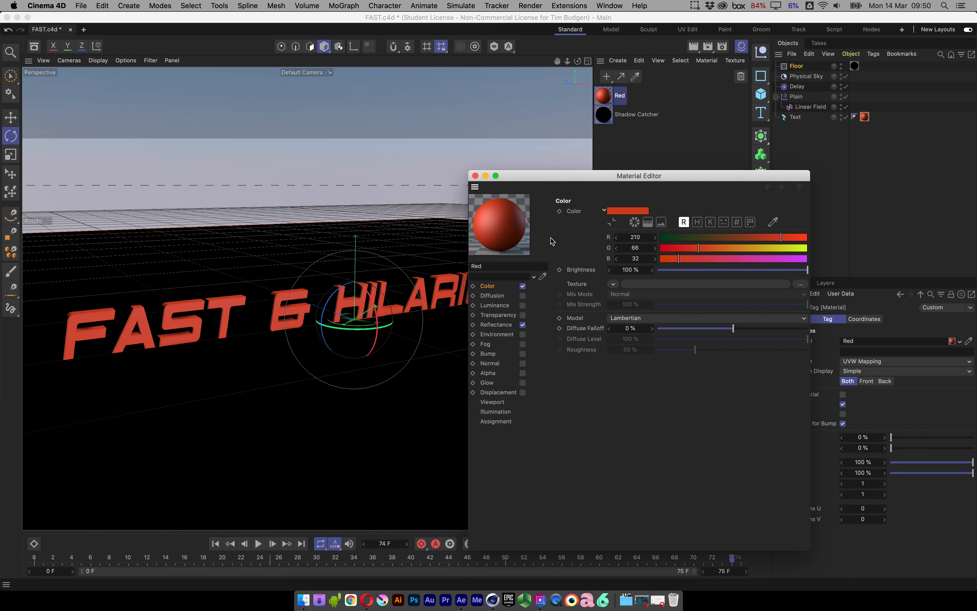
left_click(475, 176)
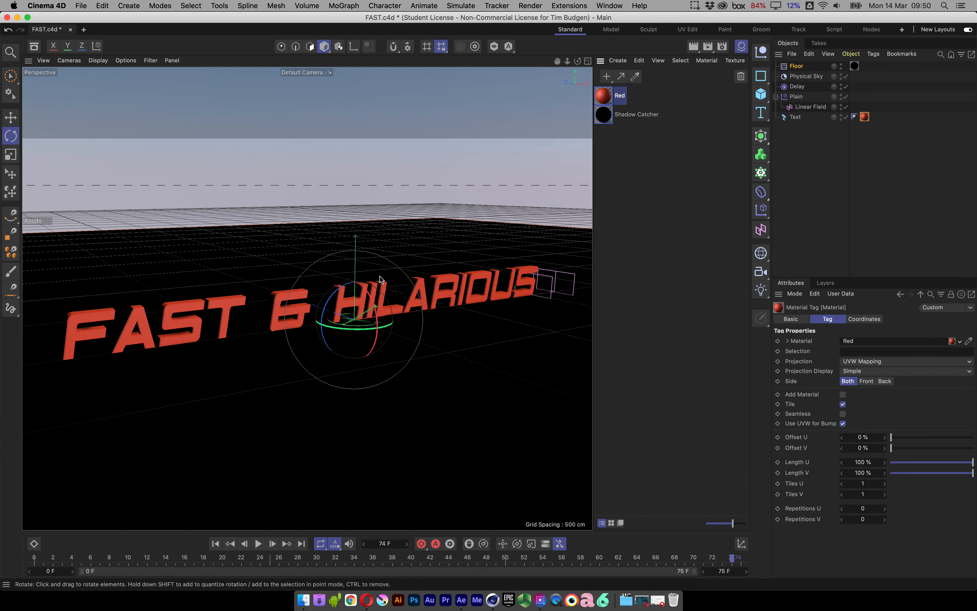
Hide the Material Manager, then render a test of the red title and close the render.
left_click(741, 46)
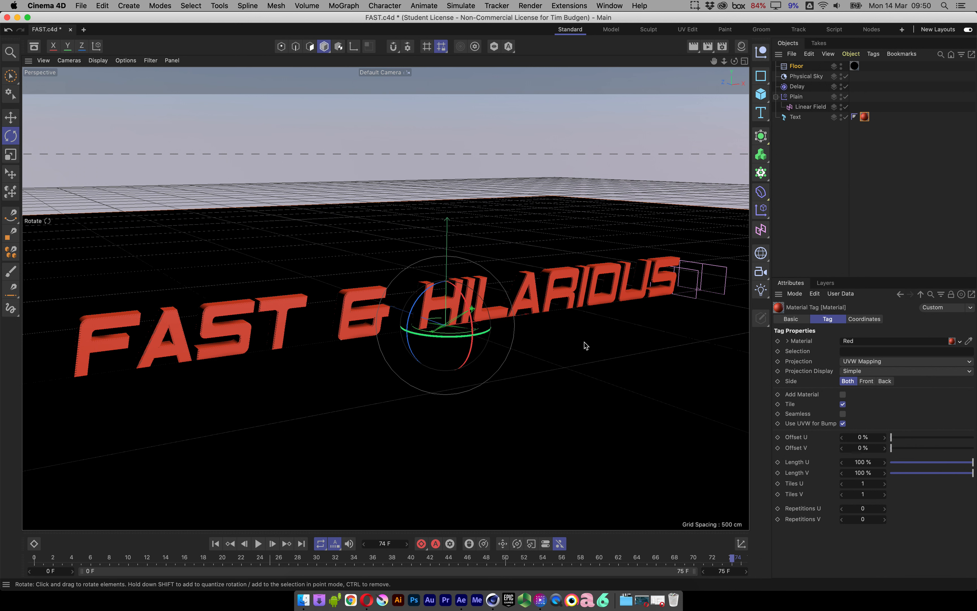
key("shift+r")
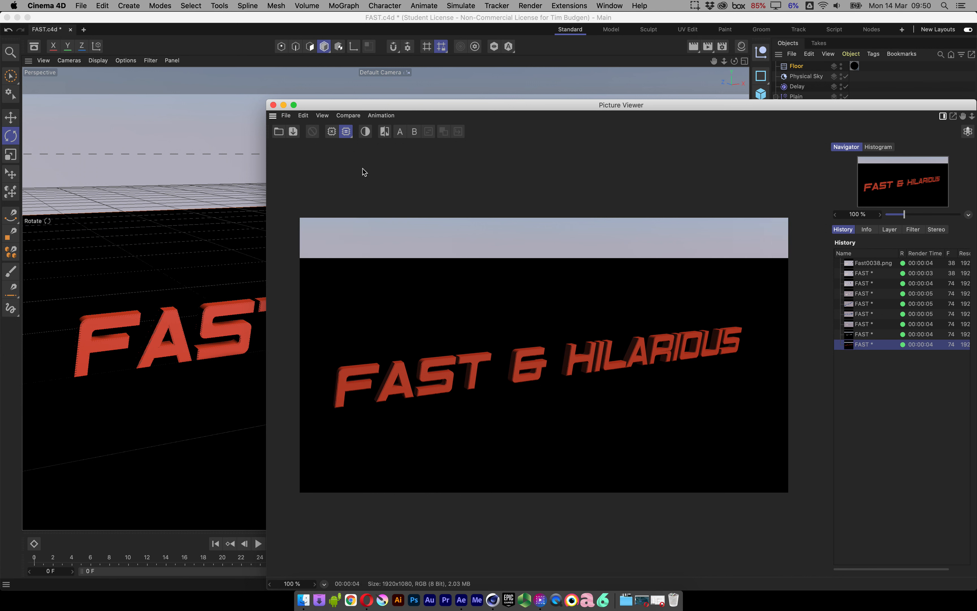
left_click(273, 105)
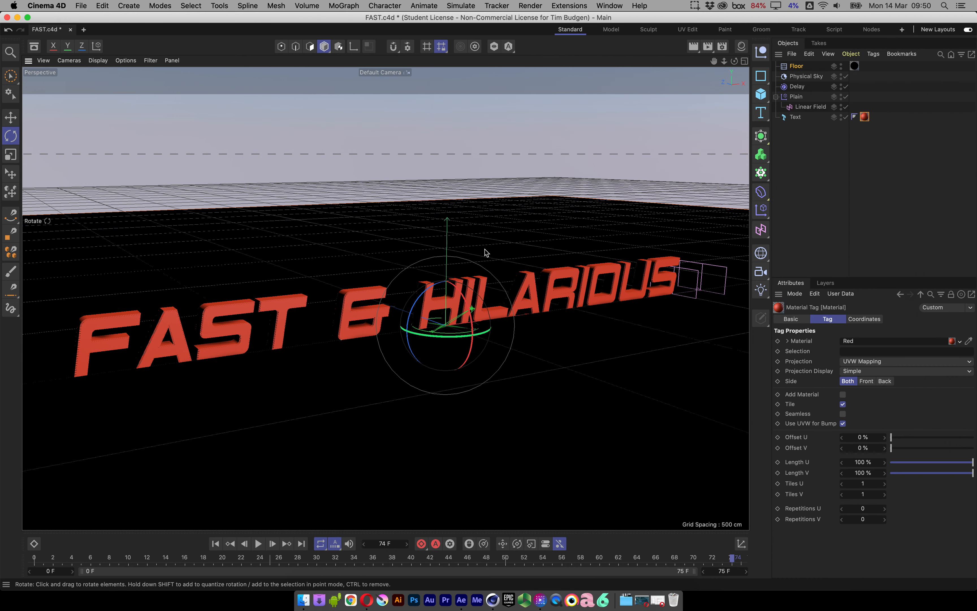
Check the Ruapehu Road.png photo in Finder and angle the perspective view to match its low, frontal outlook on the road.
left_click(482, 187)
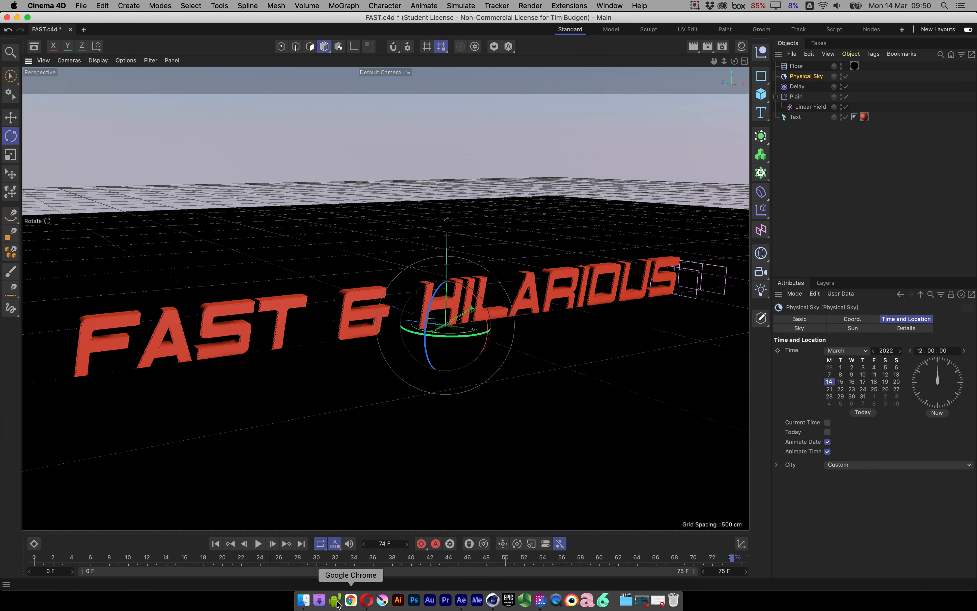
left_click(303, 600)
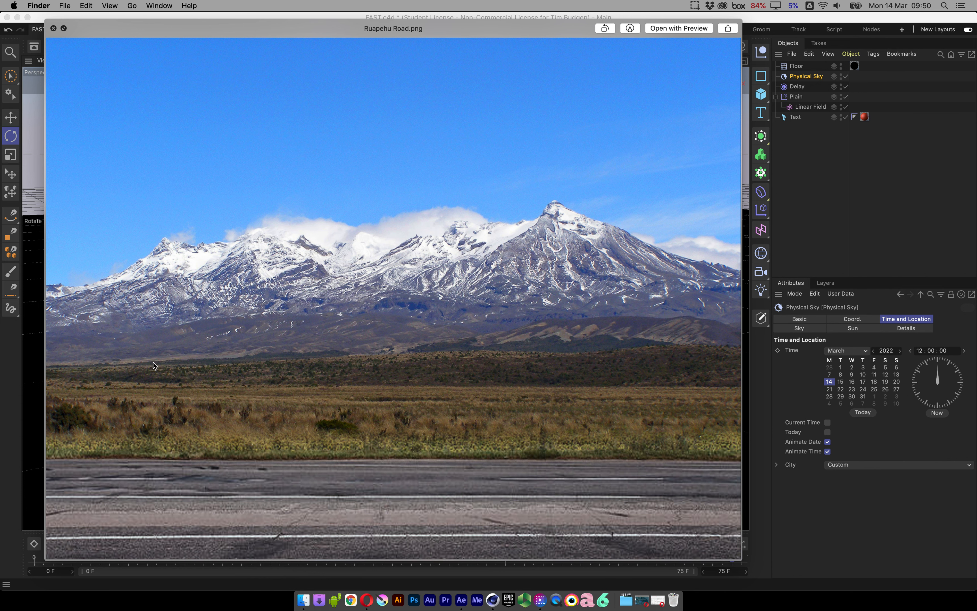
left_click(14, 375)
left_click_drag(477, 323, 458, 312, "alt")
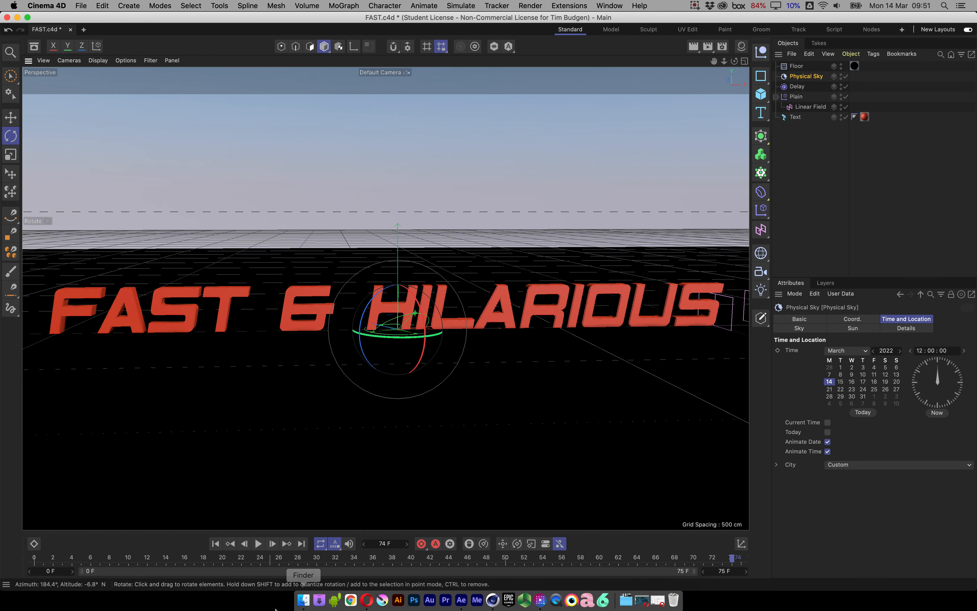
left_click(305, 600)
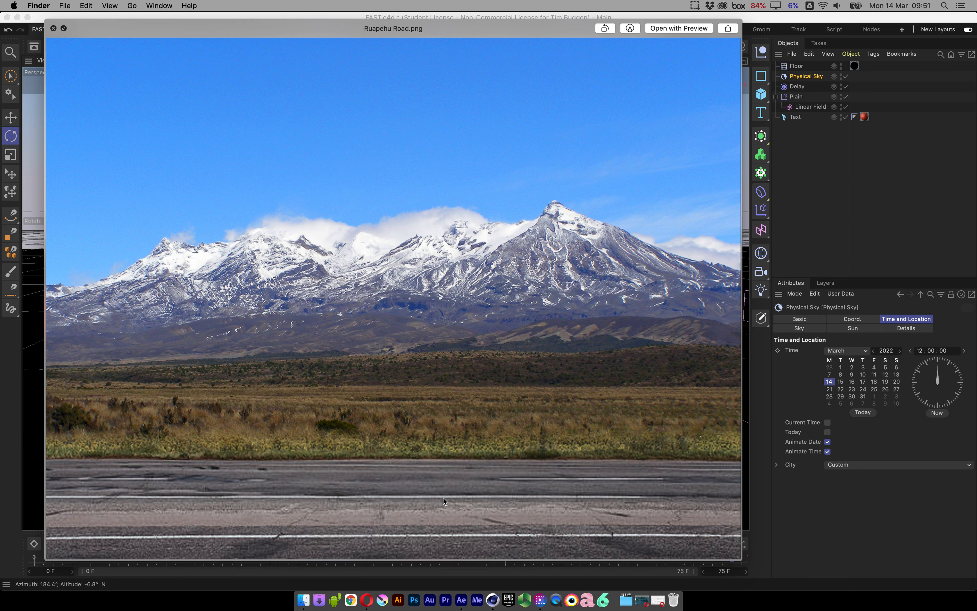
left_click(14, 460)
left_click_drag(457, 330, 457, 332, "alt")
scroll(457, 332, "right", 1)
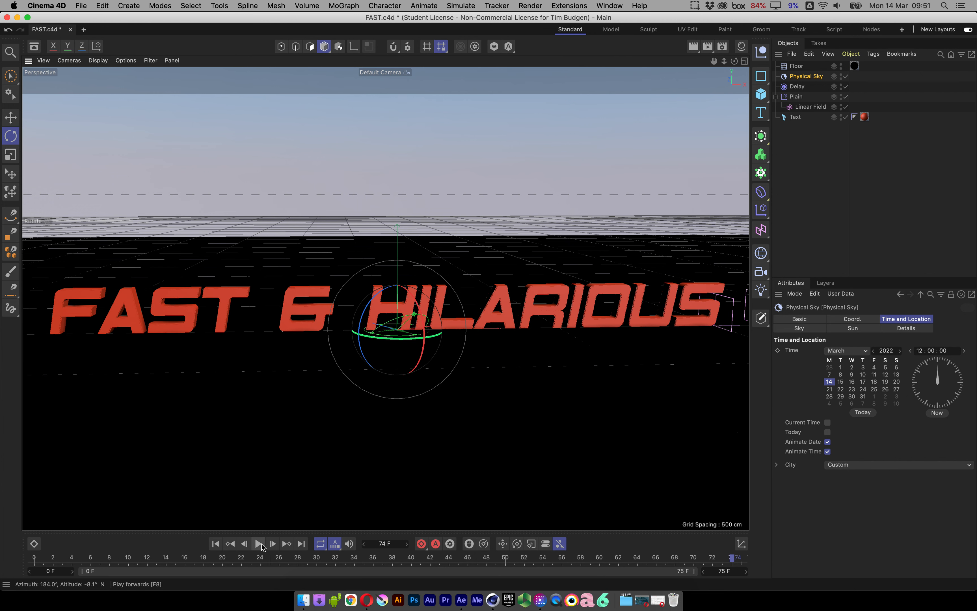
Play the title's letter animation and return to the first frame.
left_click(261, 545)
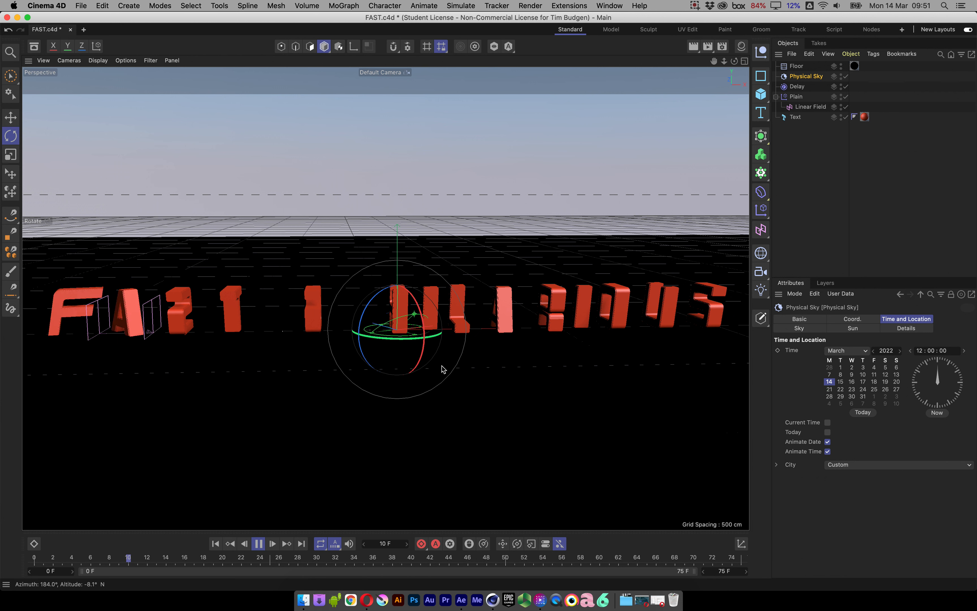
left_click(260, 545)
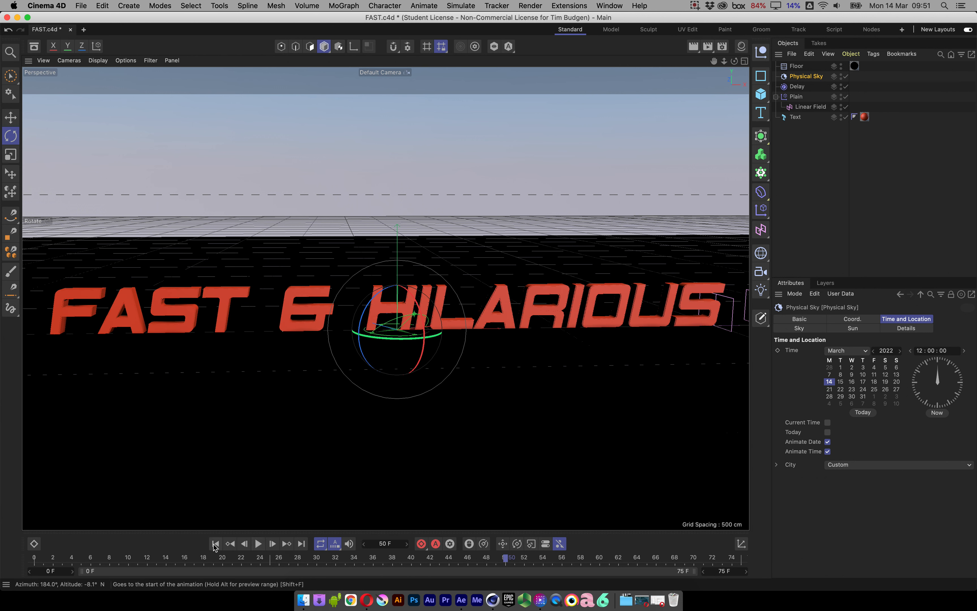
left_click(215, 544)
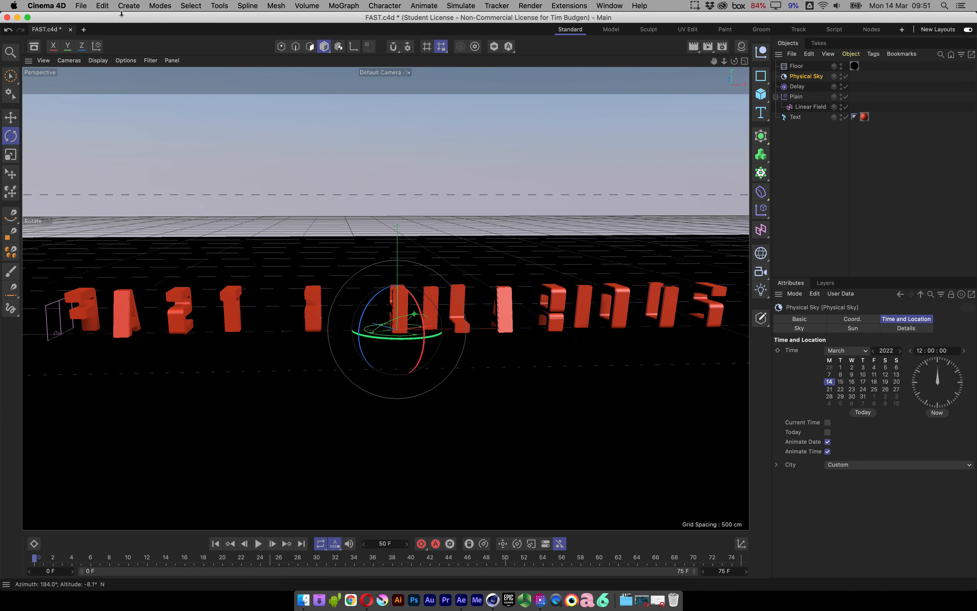
Add a standard camera from the current view and inspect its placement in front of the text from the side.
left_click(127, 7)
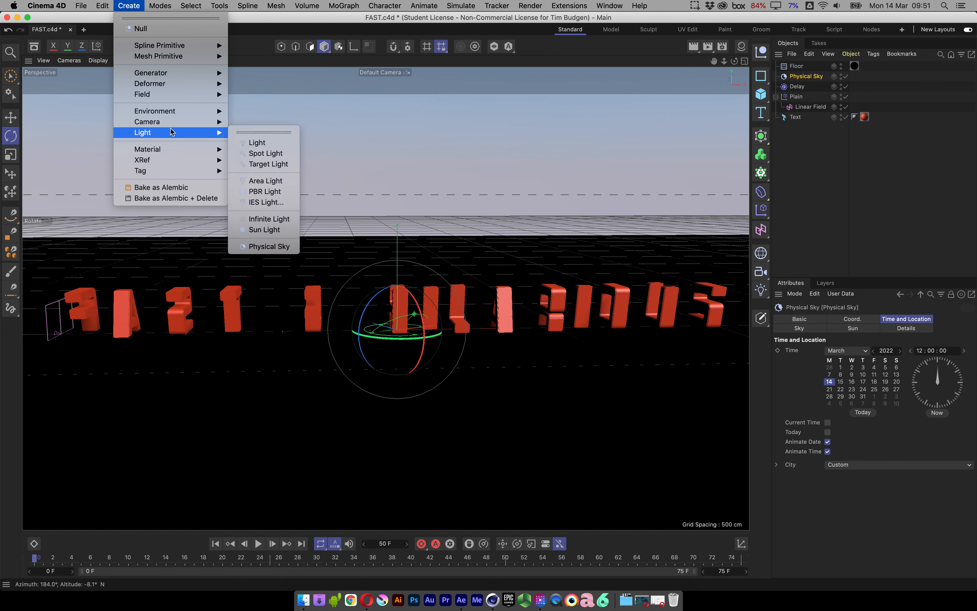
mouse_move(170, 123)
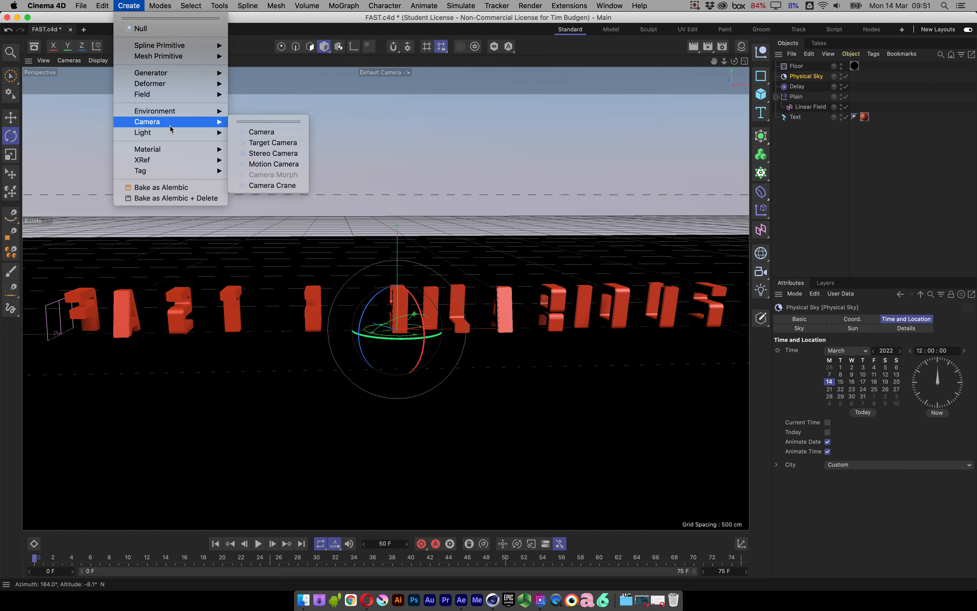
left_click(273, 133)
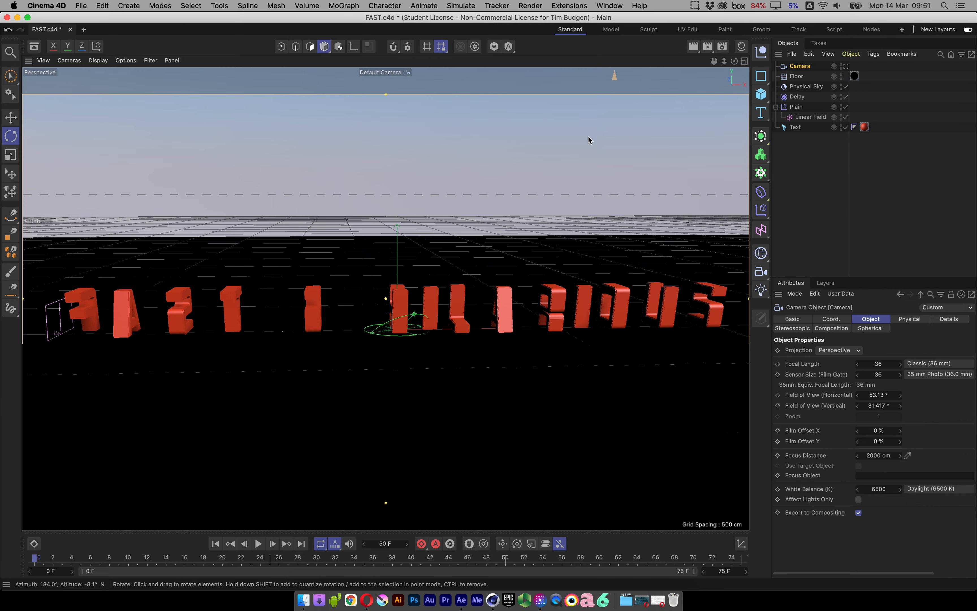
left_click_drag(535, 203, 372, 258, "alt")
scroll(440, 216, "down", 6)
left_click_drag(251, 304, 142, 260, "alt")
mouse_move(164, 286)
left_mouse_down("alt")
mouse_move(98, 287)
mouse_move(160, 278)
mouse_move(146, 280)
left_mouse_up("alt")
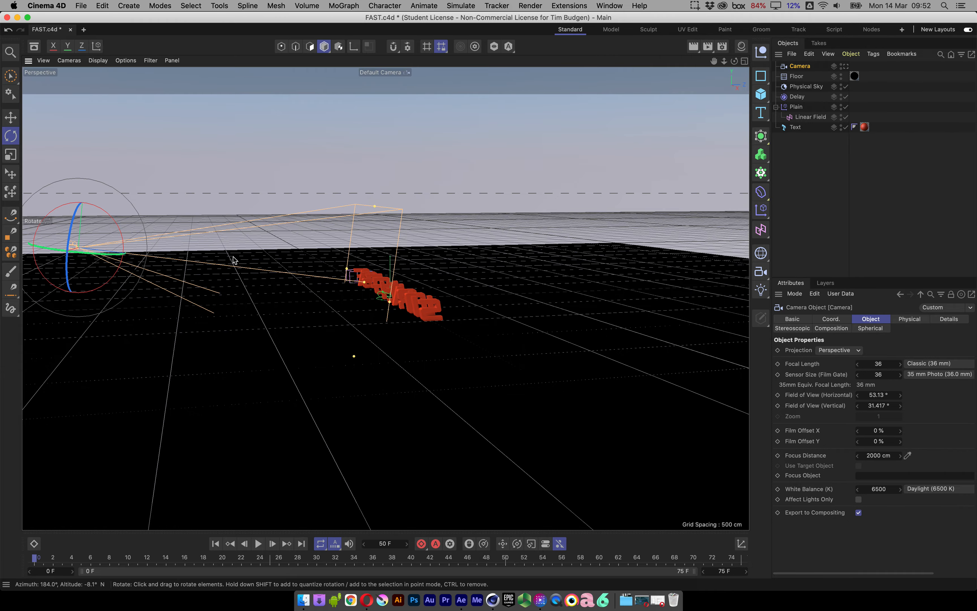
Look through the new camera, return to the default view, and inspect the camera's position relative to the text from a higher angle.
left_click_drag(328, 278, 407, 295, "alt")
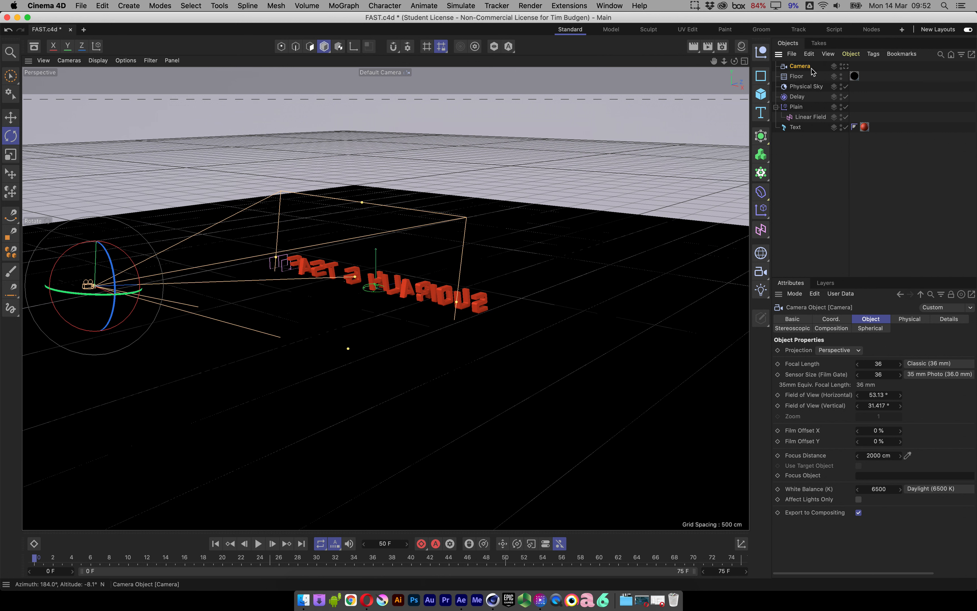
left_click(846, 66)
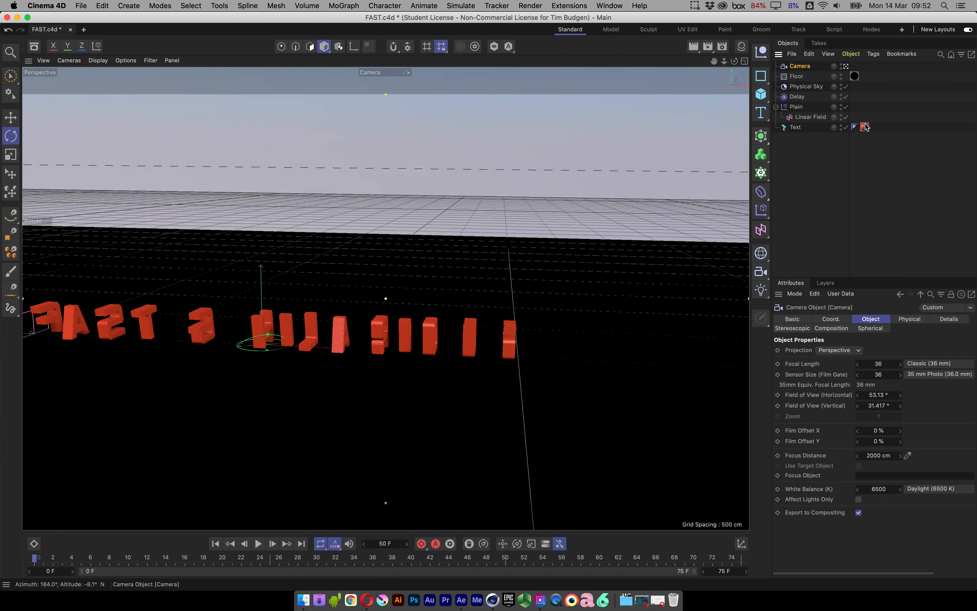
left_click(847, 66)
left_click_drag(415, 274, 446, 331, "alt")
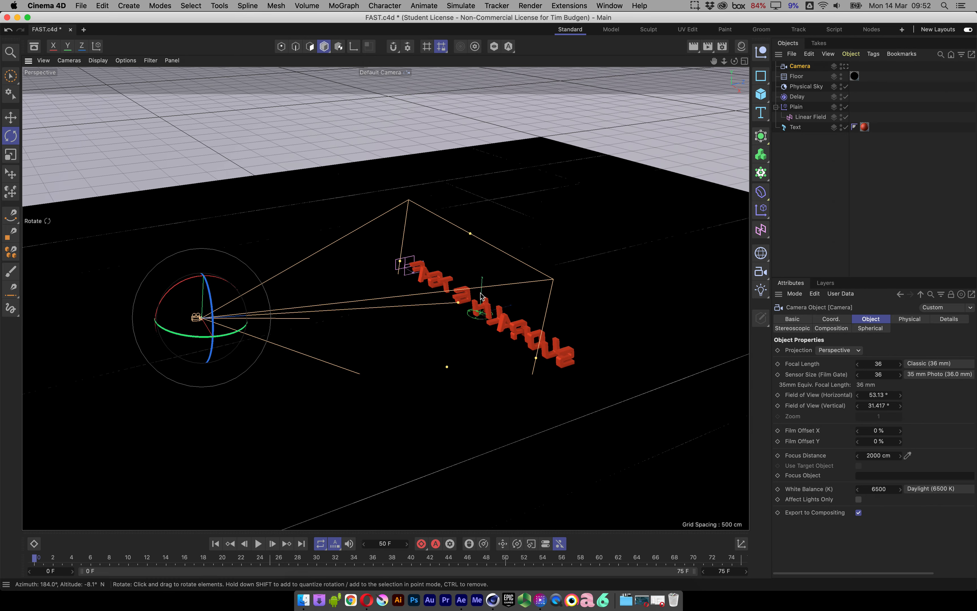
Rename the camera as FastCamera and briefly play the title's letter animation.
double_click(803, 67)
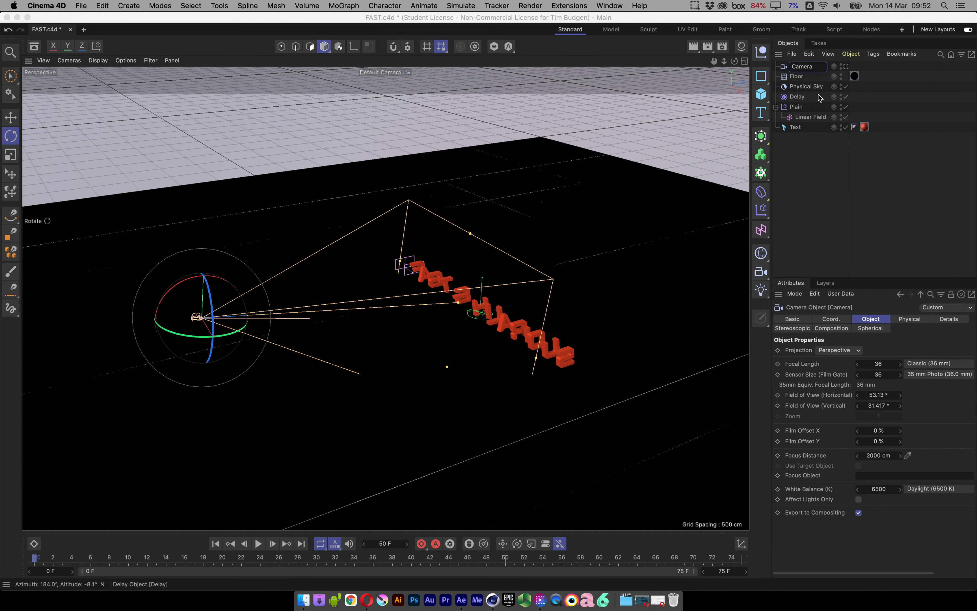
type("FastCamera")
key("Return")
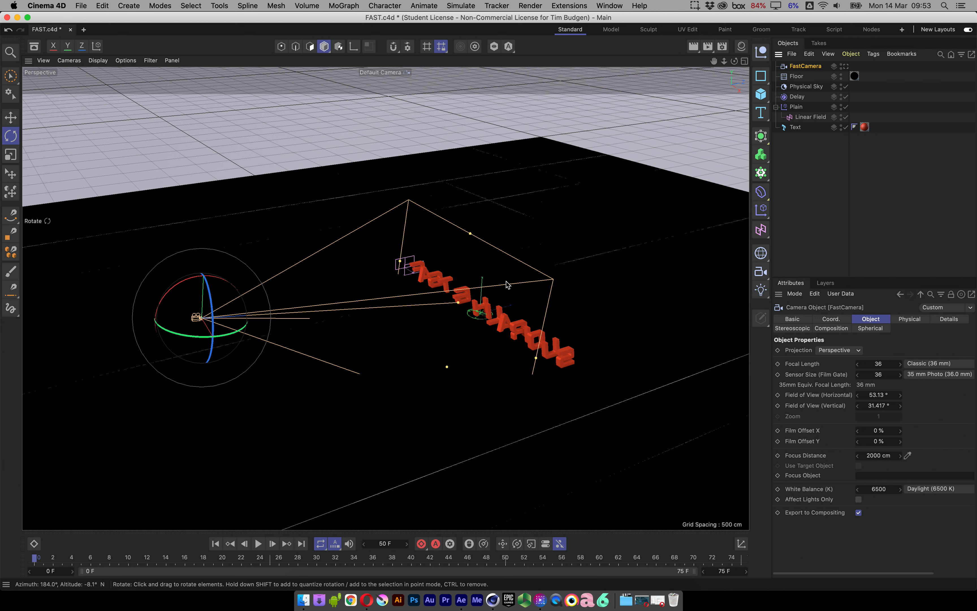
left_click(259, 544)
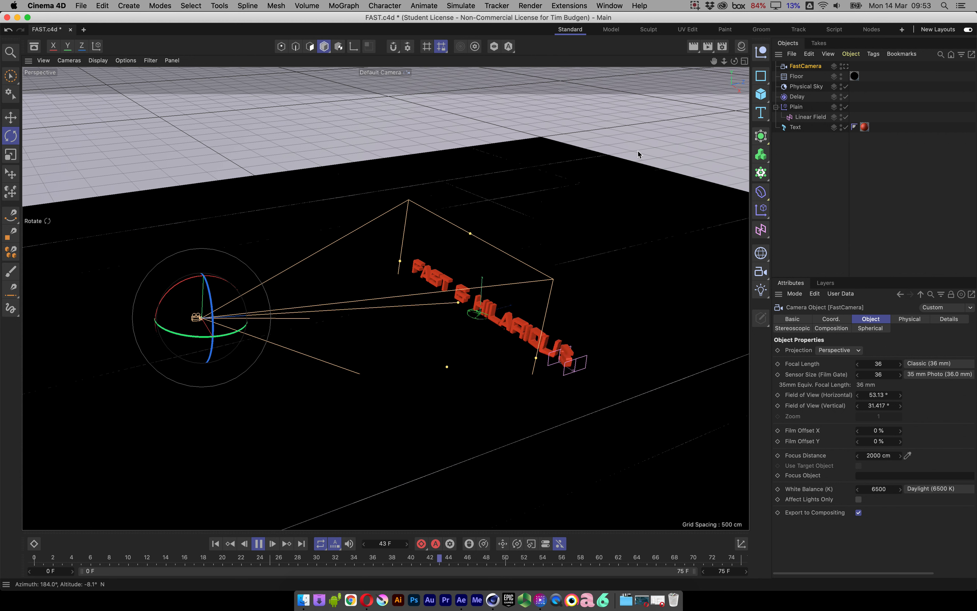
left_click(258, 546)
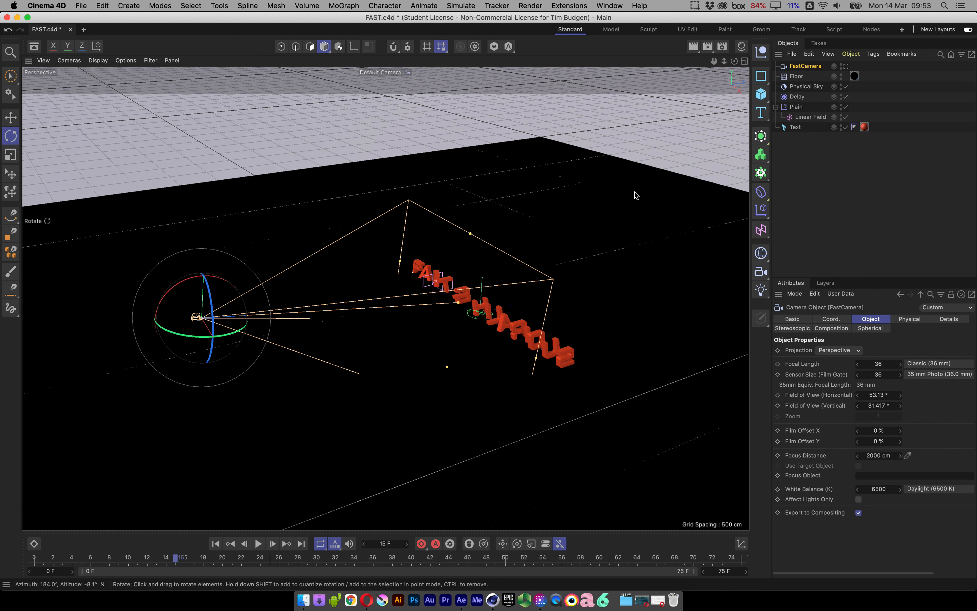
Set the Physical renderer's Shading Error Threshold to 10% in the render settings.
key("super+b")
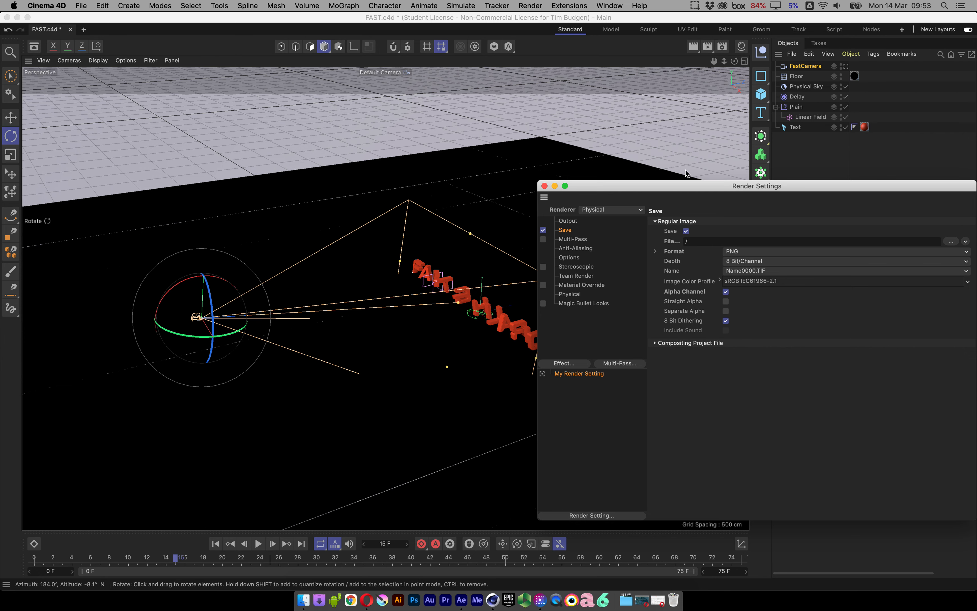
left_click_drag(692, 184, 442, 142)
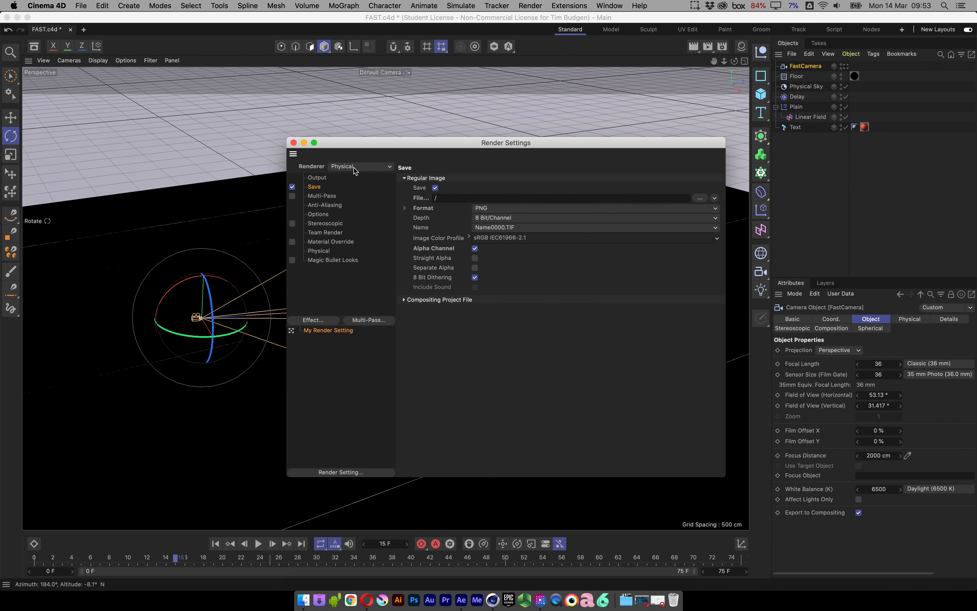
left_click(321, 251)
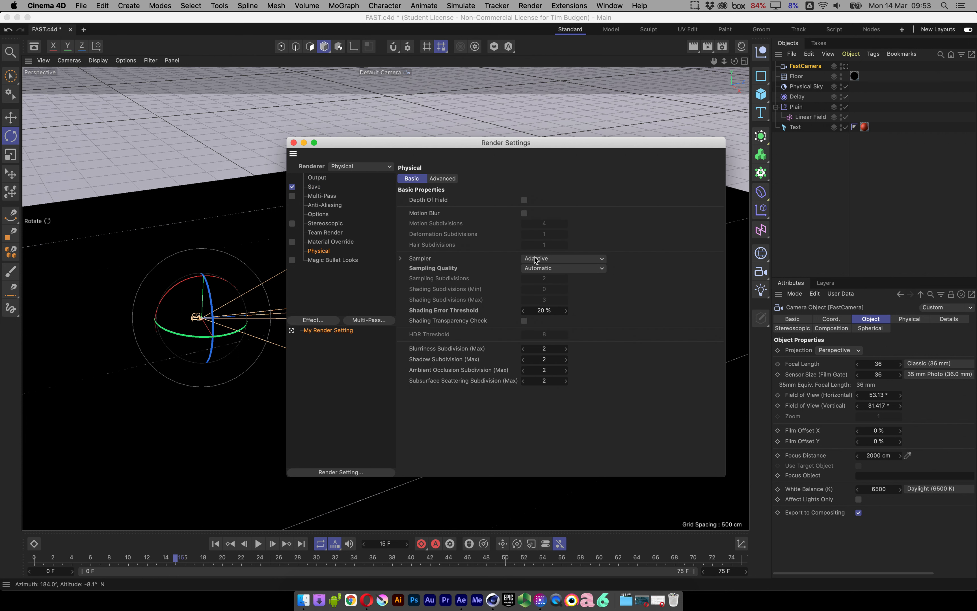
left_click(543, 312)
type("10")
key("Return")
Set the render output's frame range to All Frames.
left_click(317, 179)
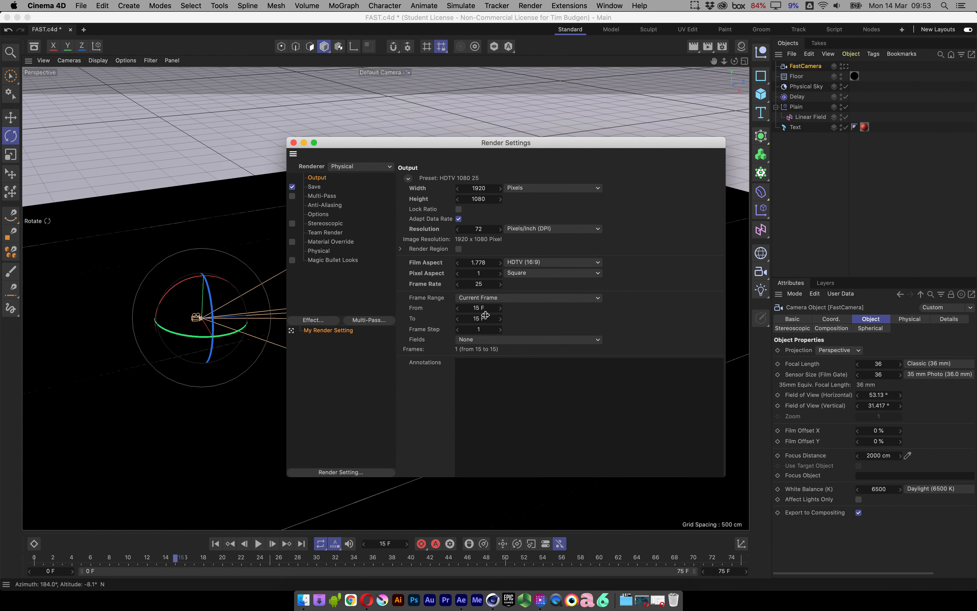
left_click(485, 298)
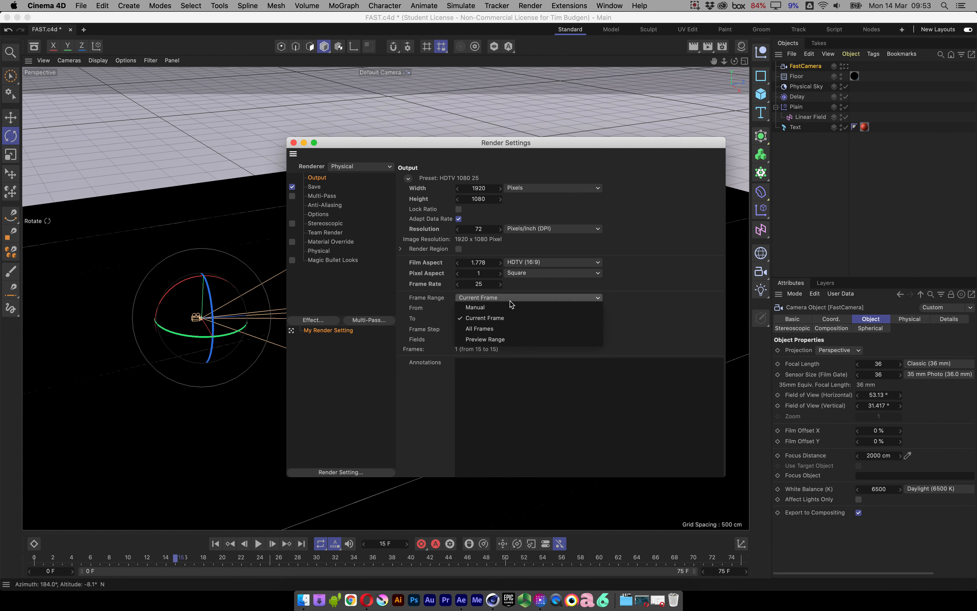
left_click(513, 330)
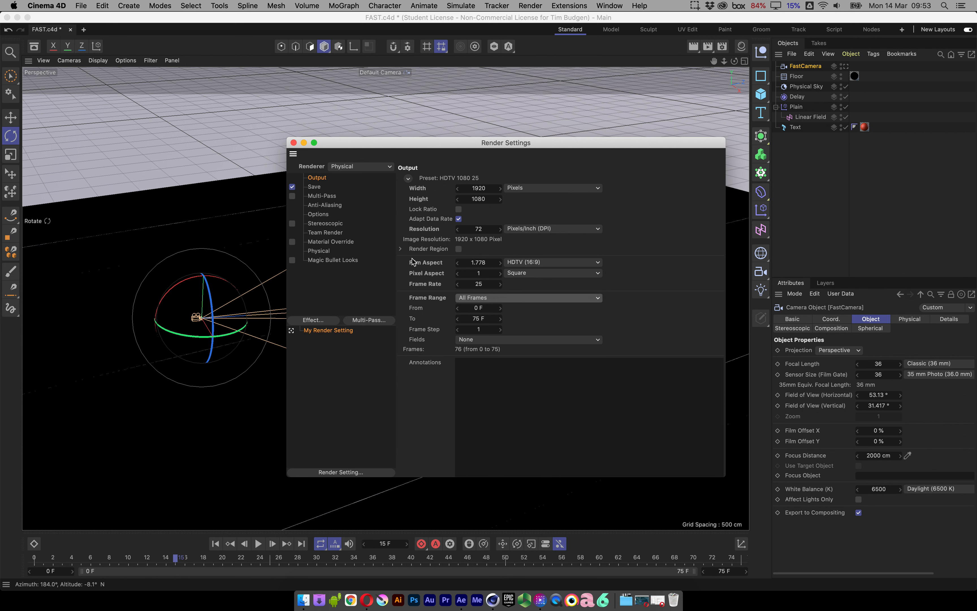
Set the render's save file to FAST in the FH folder and close the render settings.
left_click(319, 187)
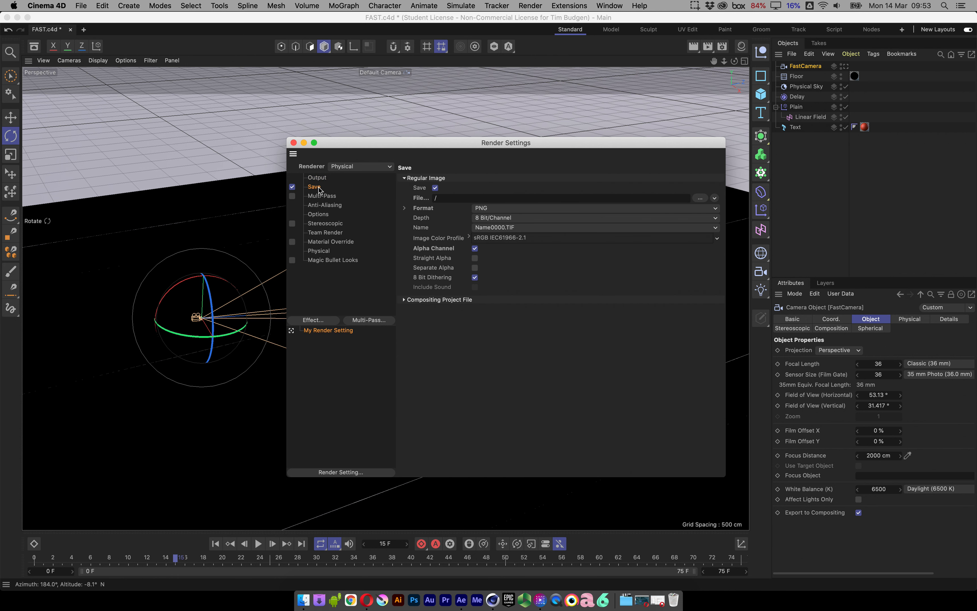
left_click(436, 198)
type("/")
left_click(702, 198)
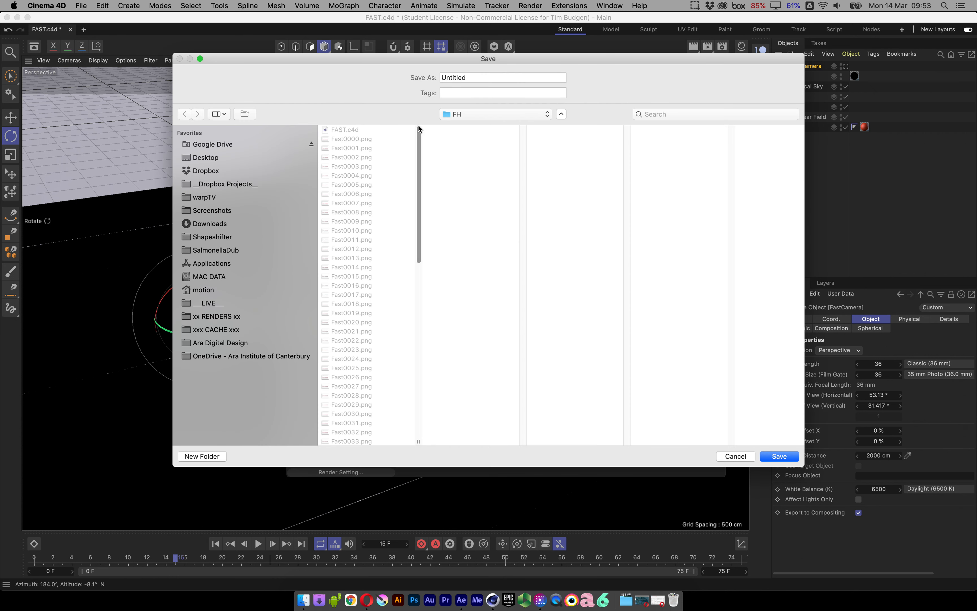
left_click(473, 77)
type("FAST")
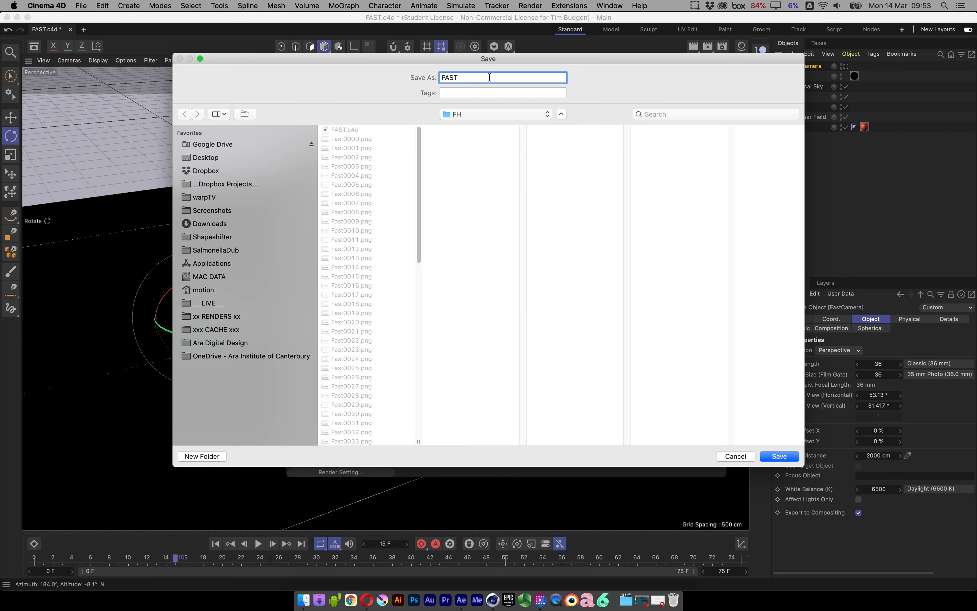
left_click(779, 456)
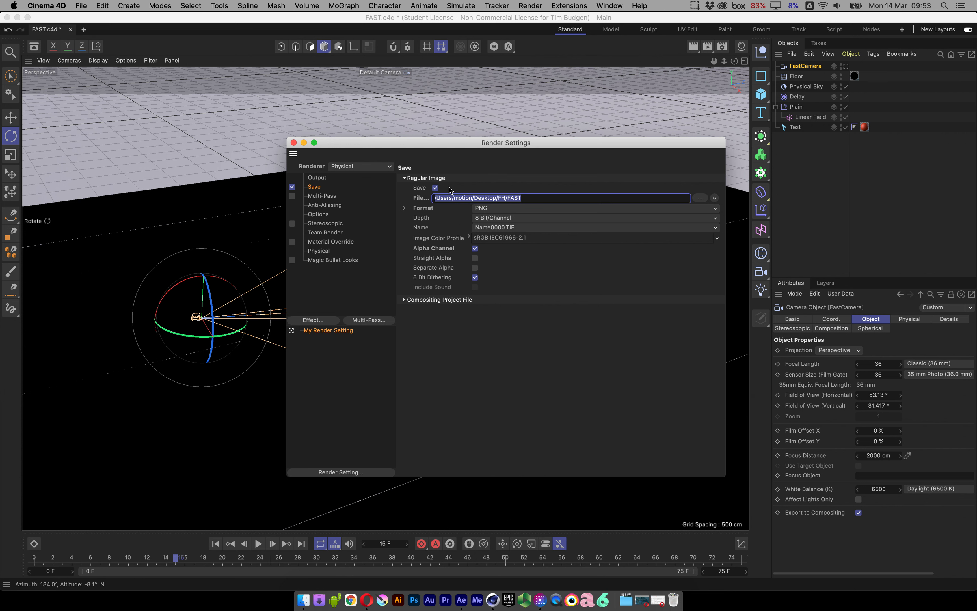
left_click(293, 142)
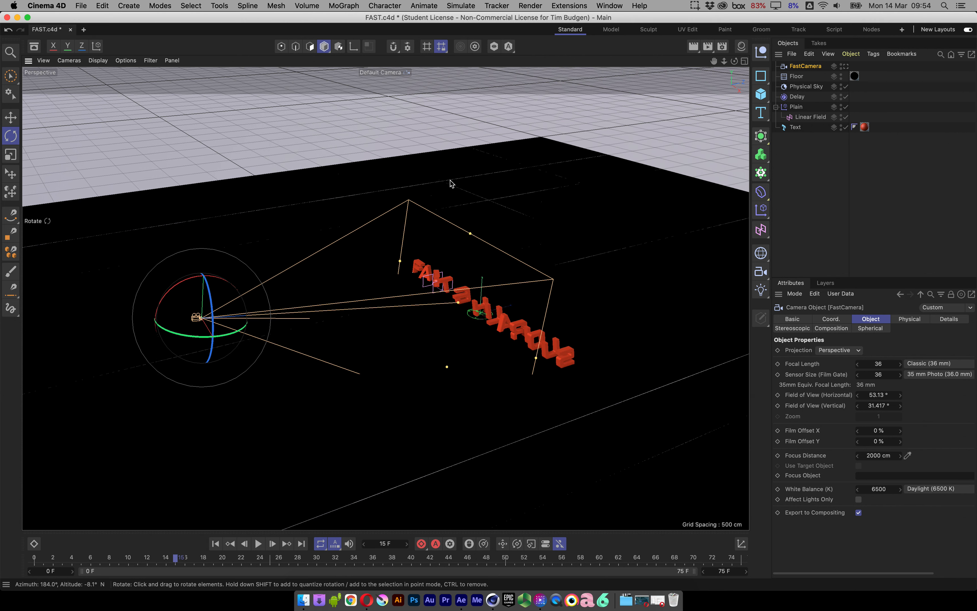
Save the FAST.c4d project and add it to the render queue.
left_click(81, 6)
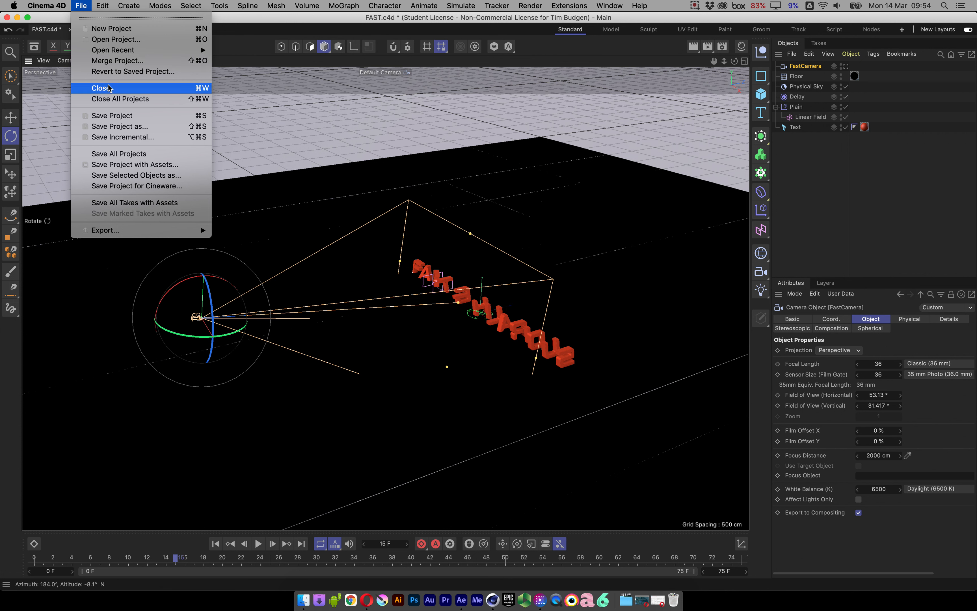
left_click(133, 116)
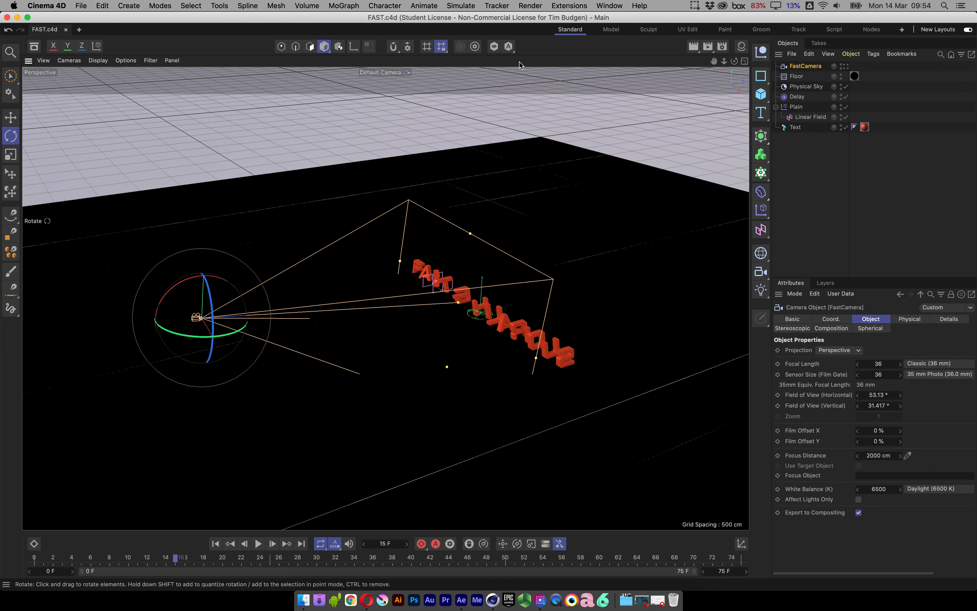
left_click(530, 6)
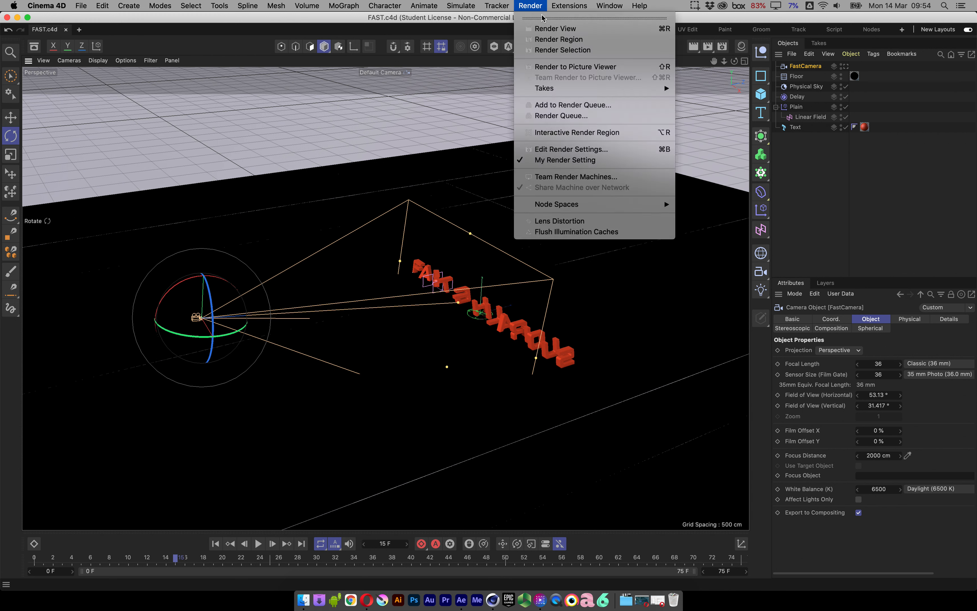
left_click(591, 105)
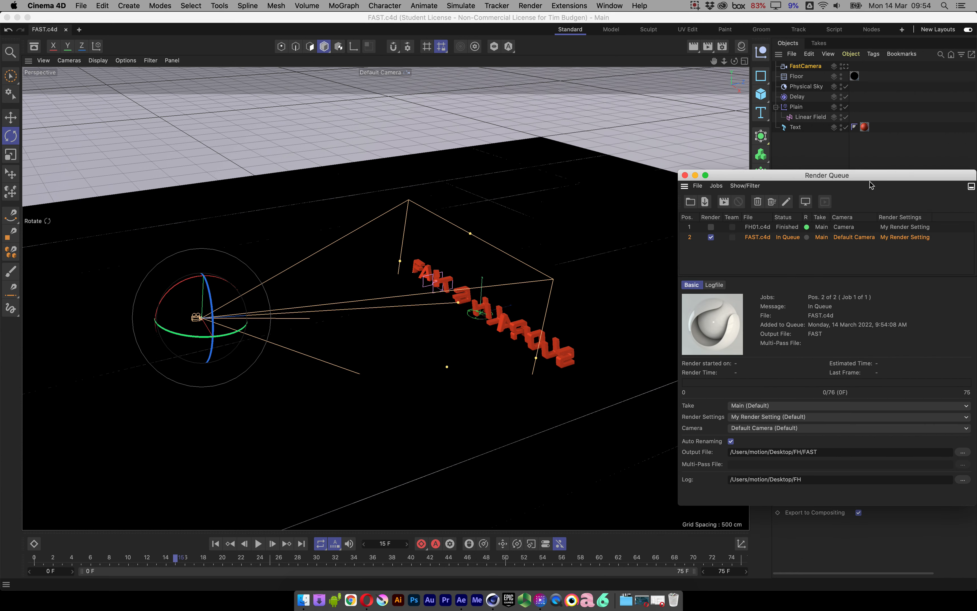
Reposition and widen the Render Queue window, then delete the finished FH01.c4d job.
left_click_drag(806, 170, 376, 127)
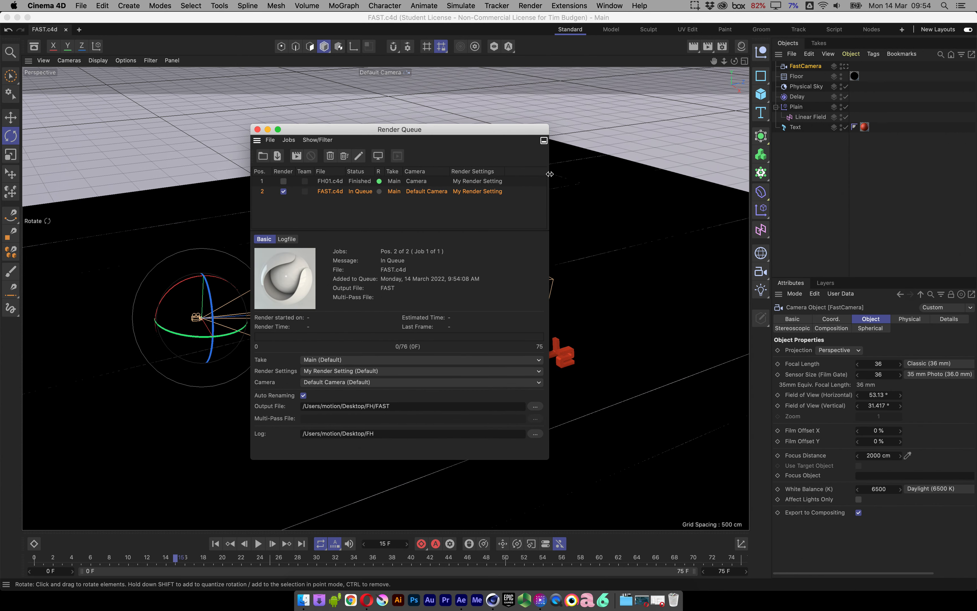
left_click_drag(551, 173, 782, 174)
left_click(364, 185)
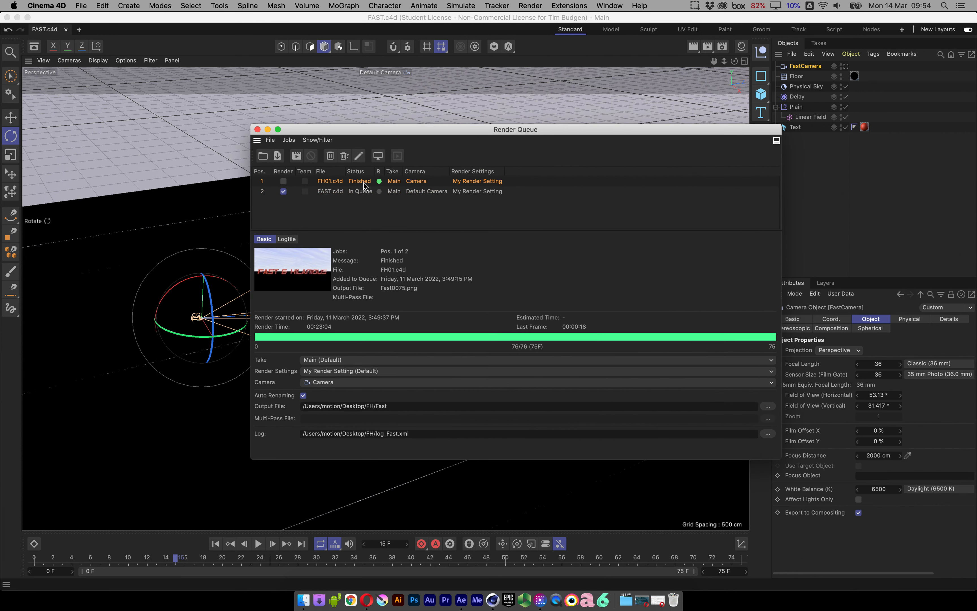
key("Delete")
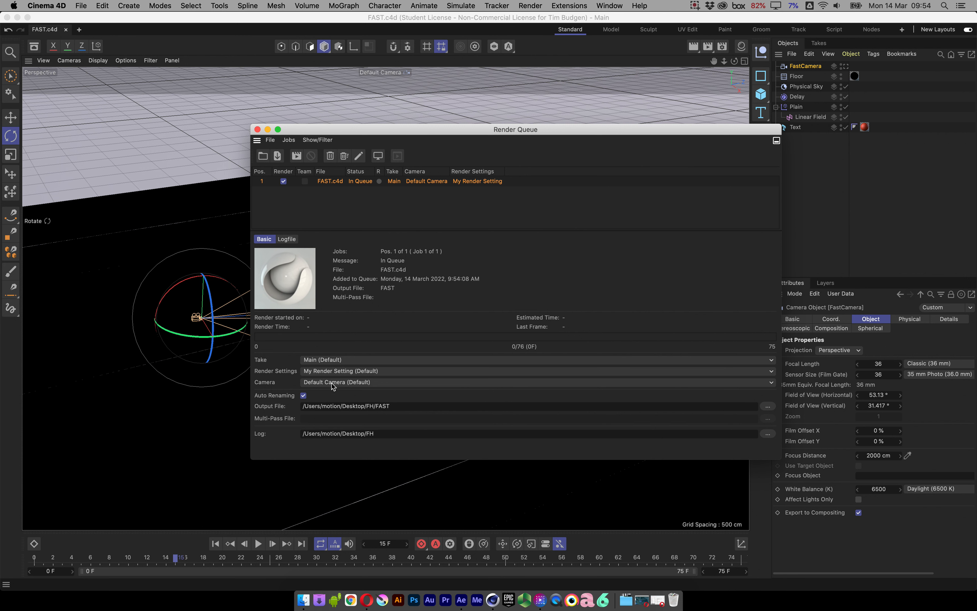
Set the queued FAST.c4d job's camera to FastCamera and start rendering the queue.
left_click(347, 383)
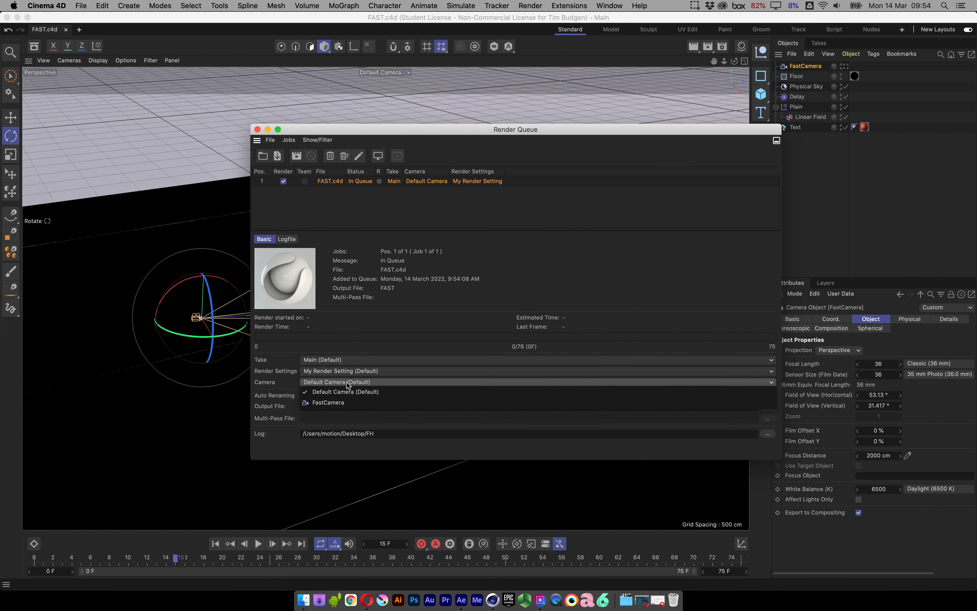
left_click(329, 403)
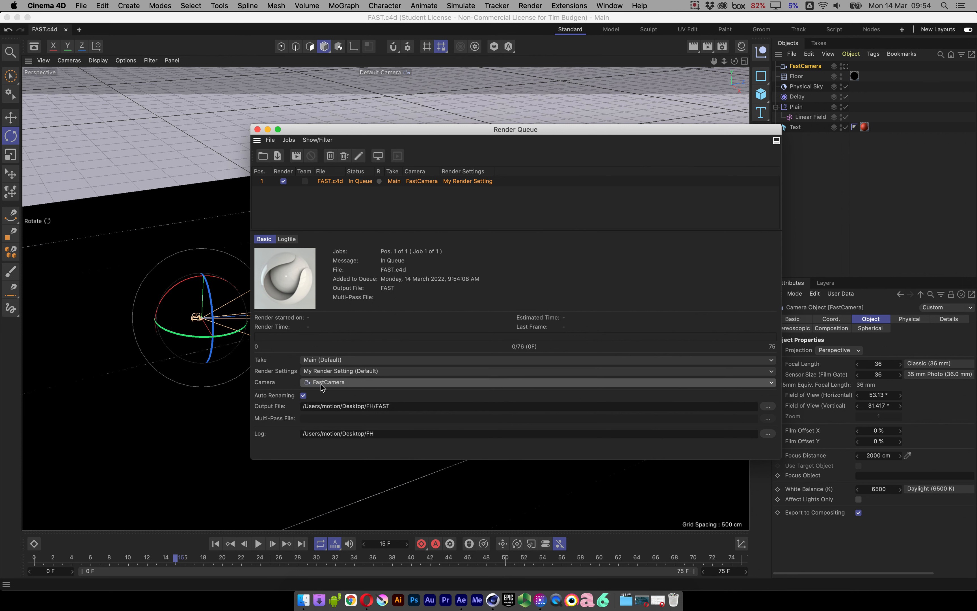
left_click(331, 384)
left_click(348, 391)
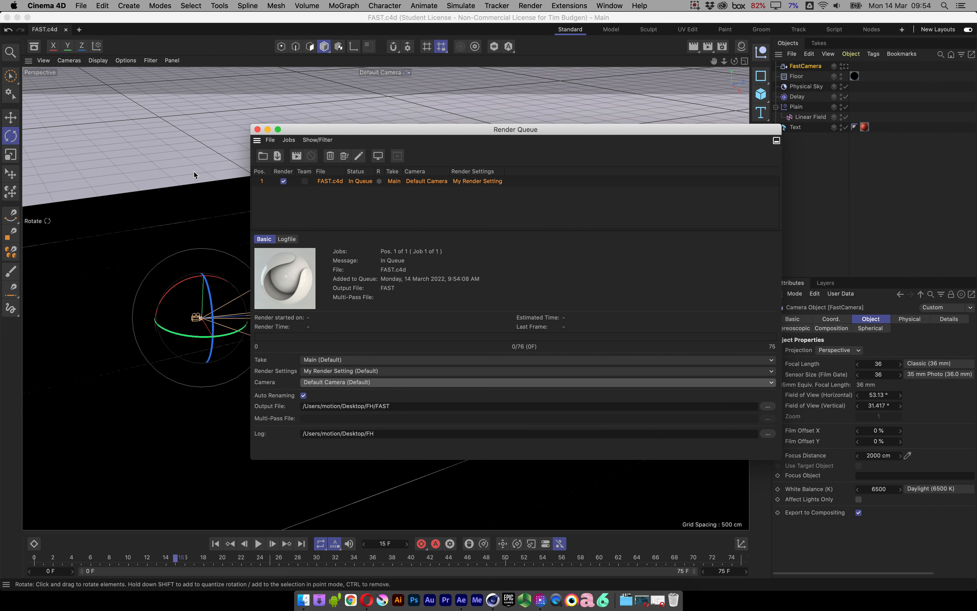
left_click(326, 384)
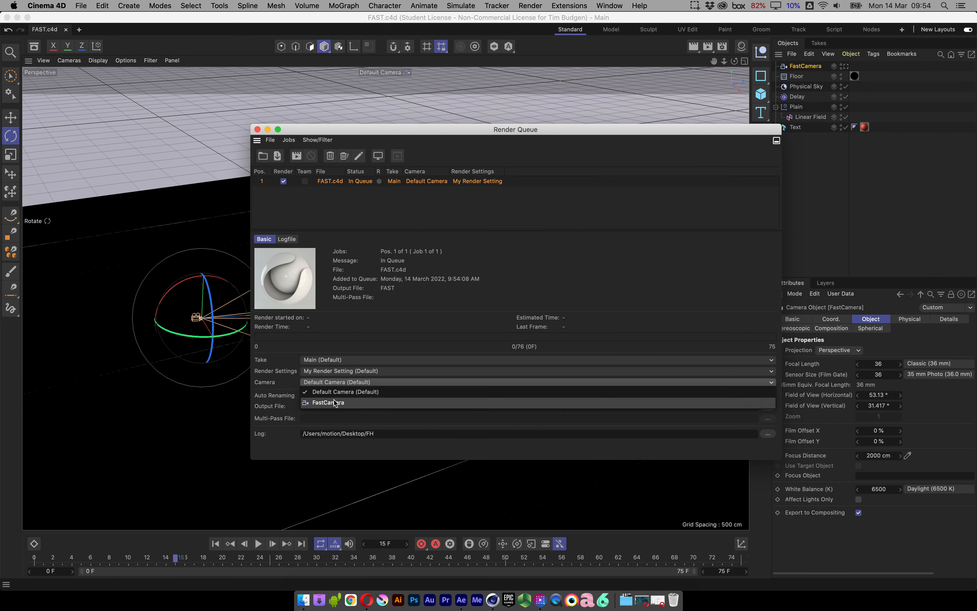
left_click(334, 402)
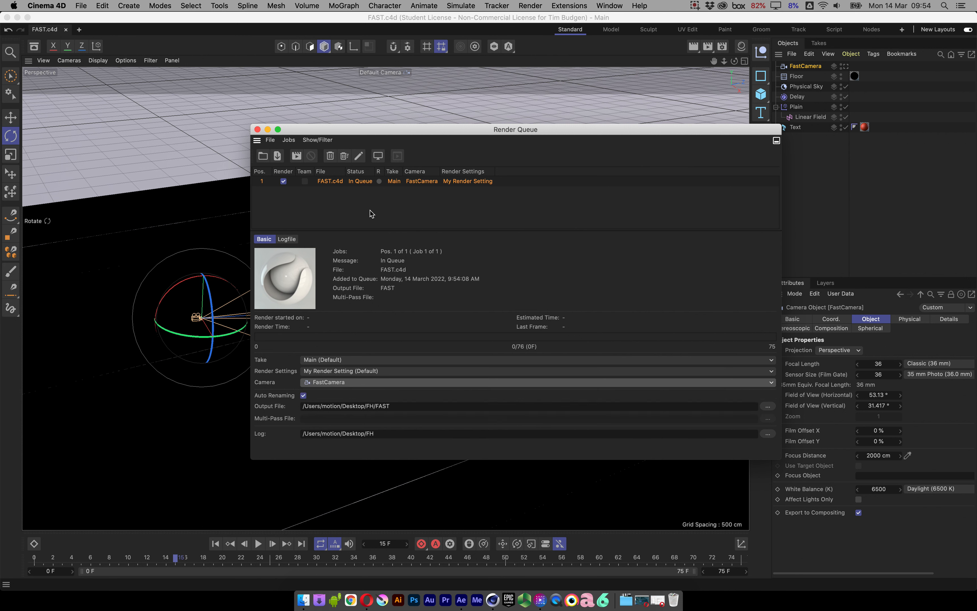
left_click(296, 155)
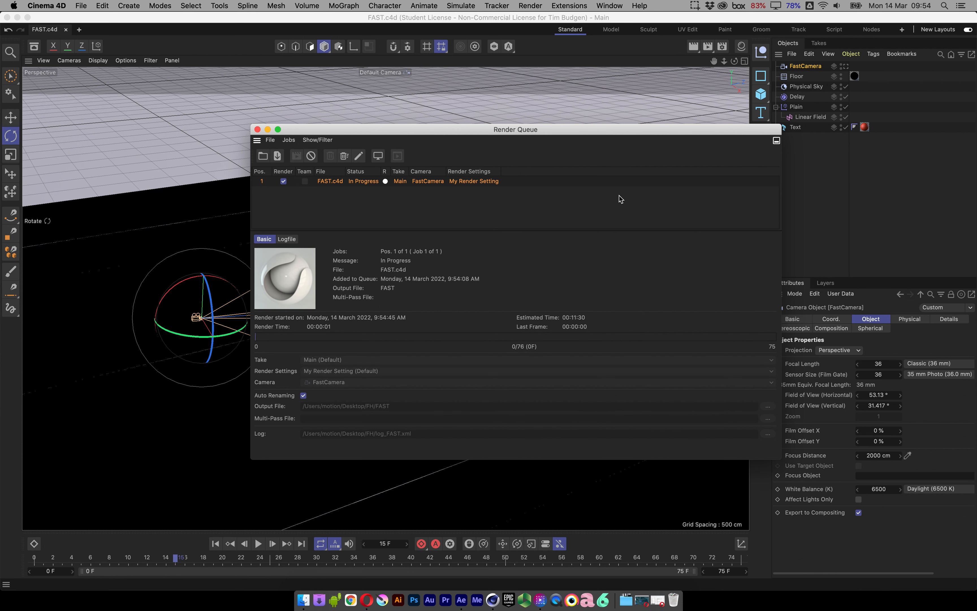